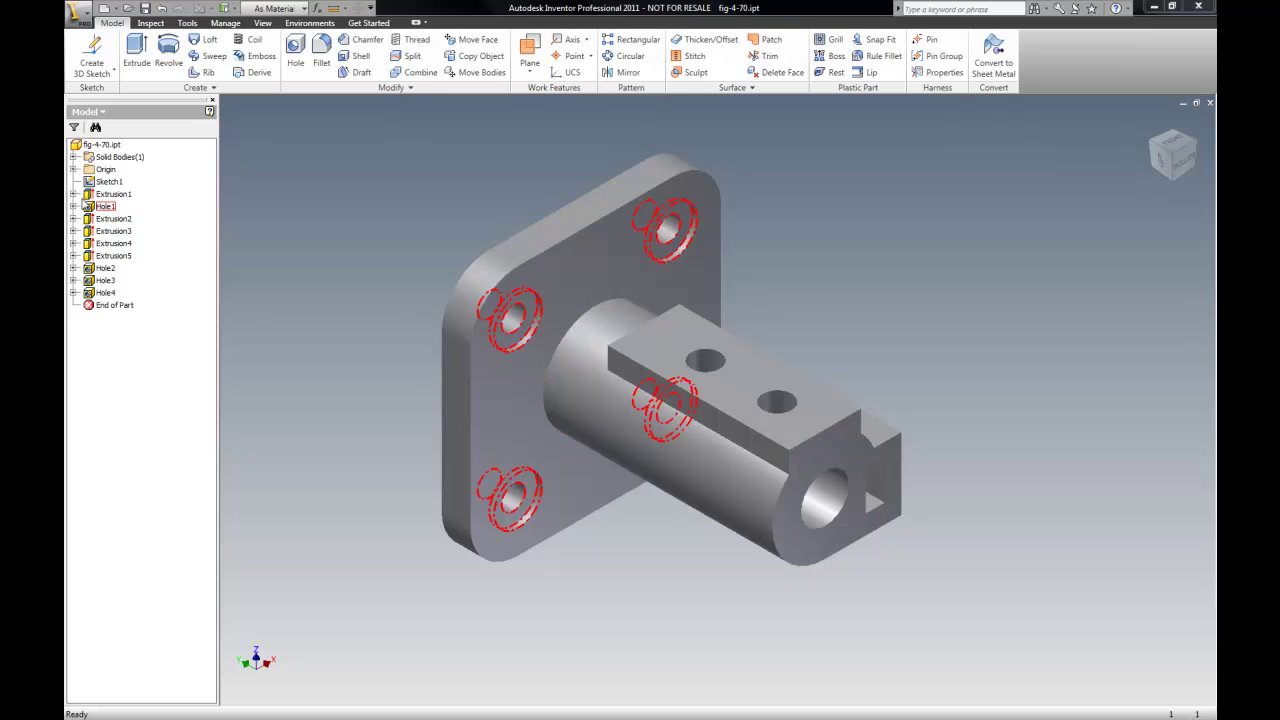
Expand all features in the model browser to show the sketches beneath them
{"action": "left_click", "coordinate": [73, 194]}
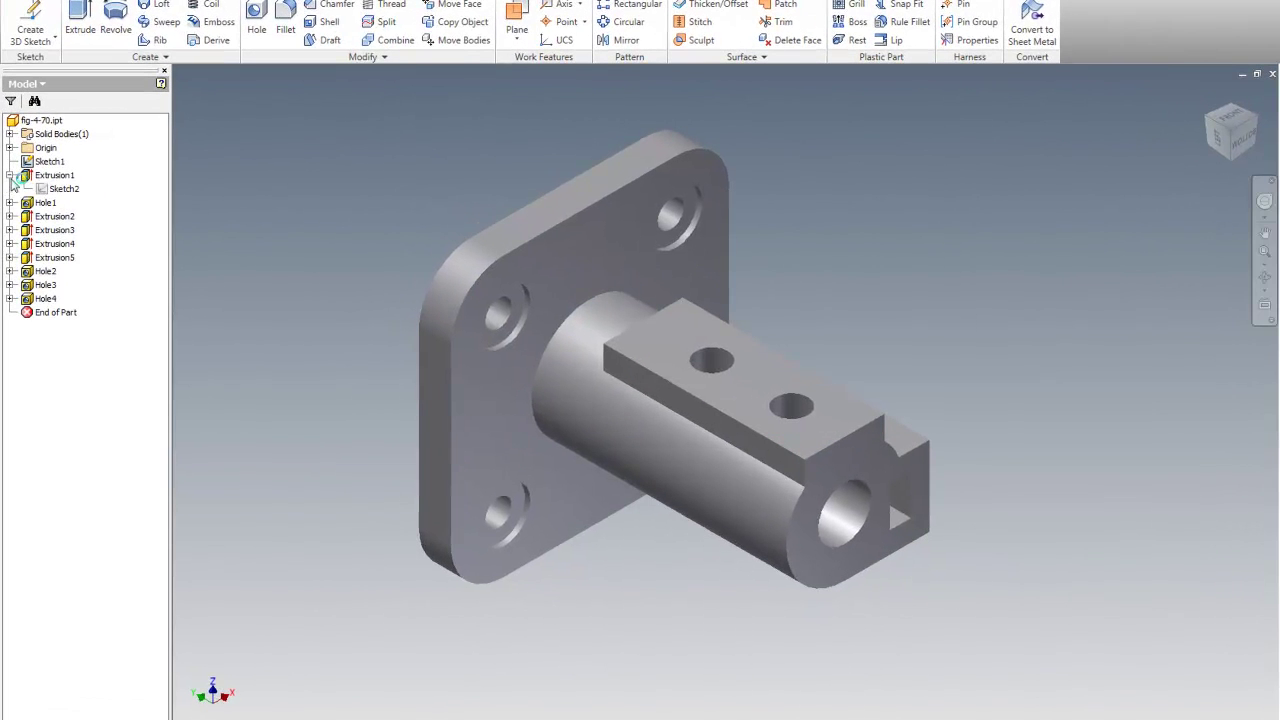
{"action": "left_click", "coordinate": [10, 202]}
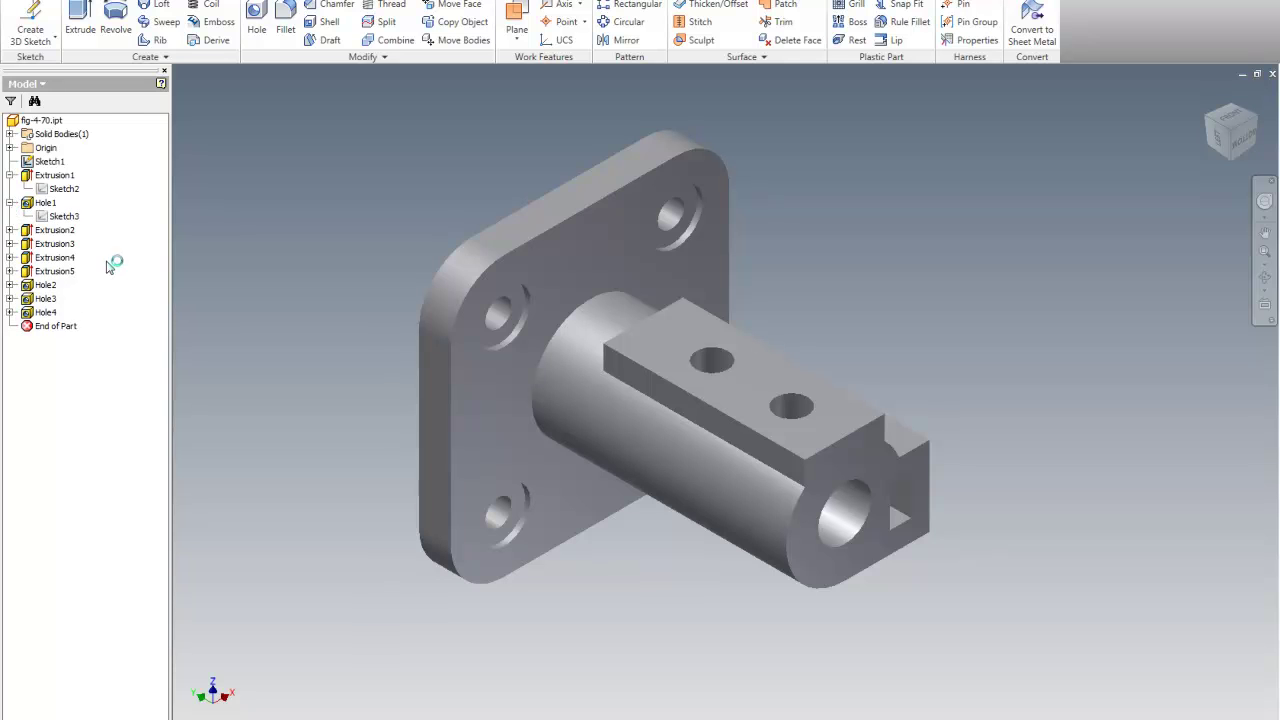
{"action": "right_click", "coordinate": [124, 197]}
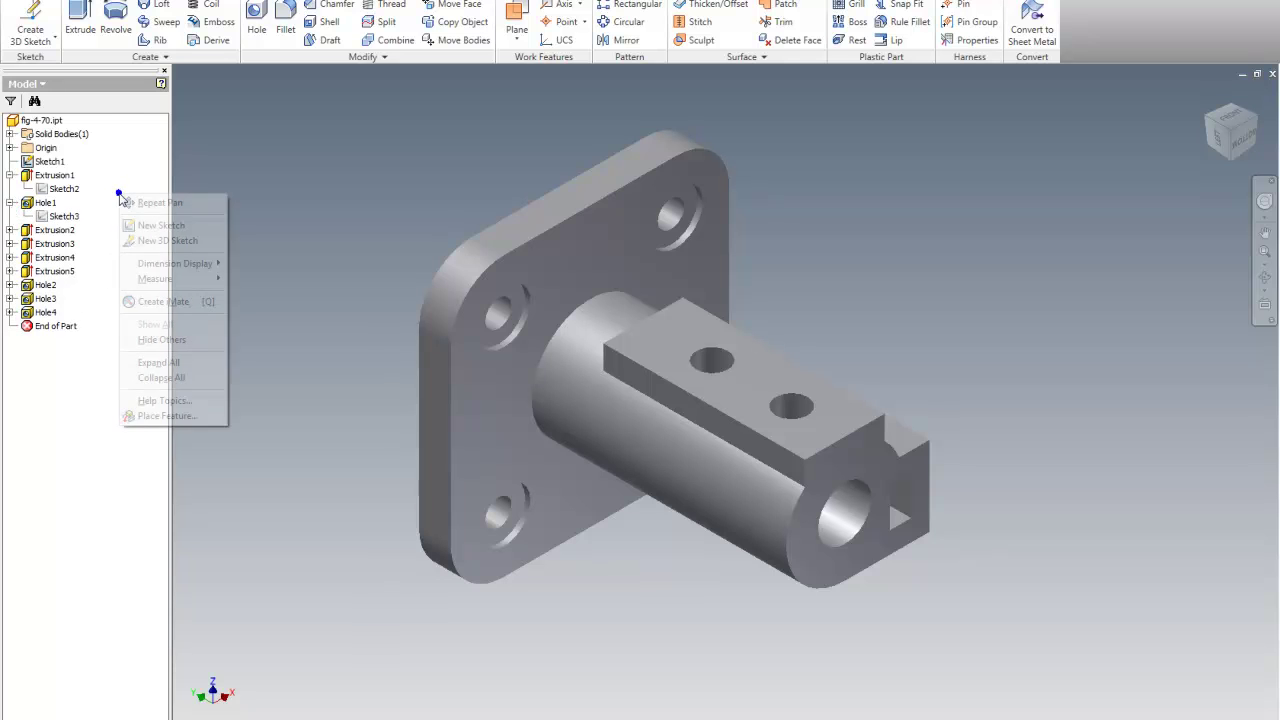
{"action": "left_click", "coordinate": [157, 363]}
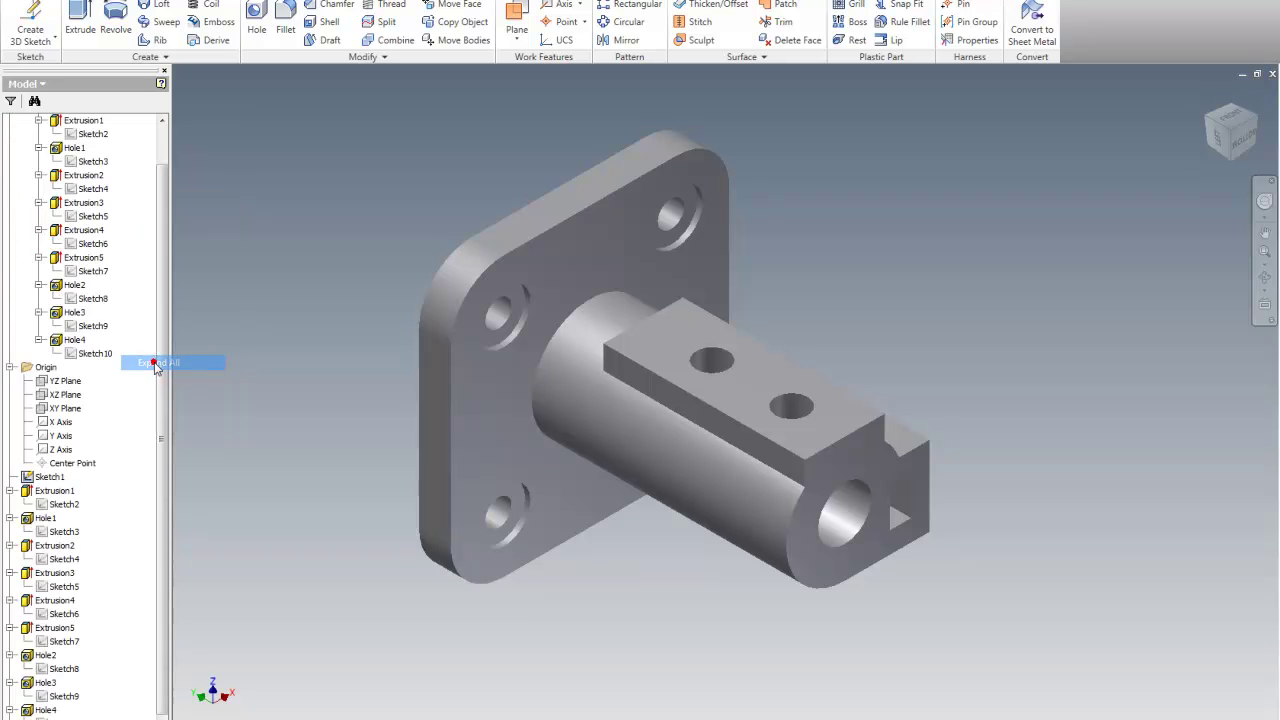
{"action": "mouse_move", "coordinate": [163, 267]}
{"action": "left_mouse_down"}
{"action": "mouse_move", "coordinate": [171, 204]}
{"action": "mouse_move", "coordinate": [163, 415]}
{"action": "left_mouse_up"}
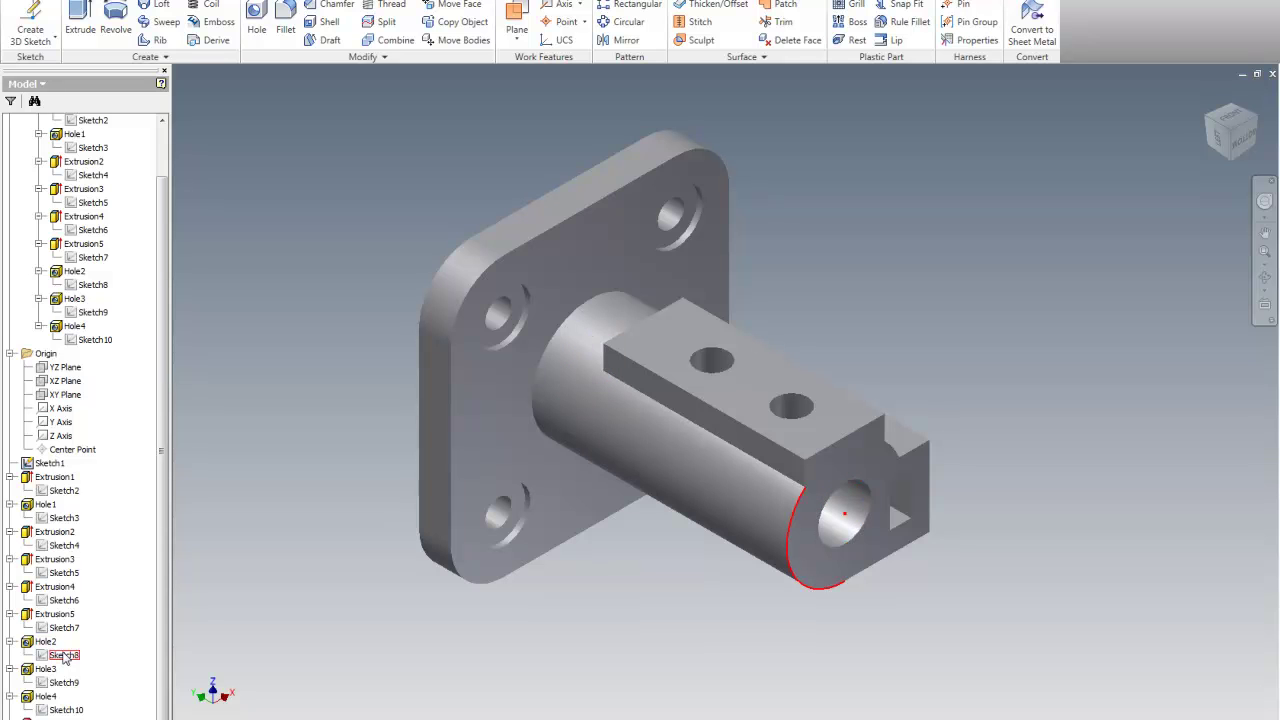
Open Sketch8 of Hole2 for editing and finish the sketch without changes
{"action": "right_click", "coordinate": [65, 656]}
{"action": "left_click", "coordinate": [106, 446]}
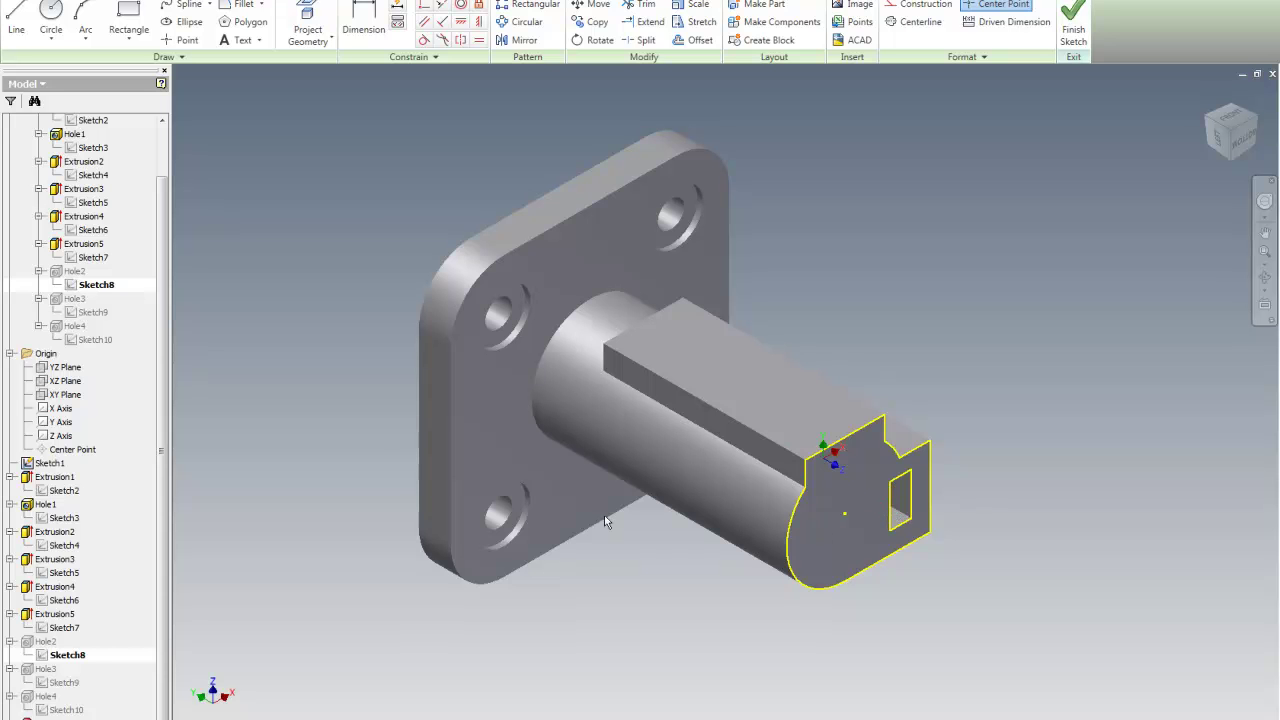
{"action": "right_click", "coordinate": [254, 543]}
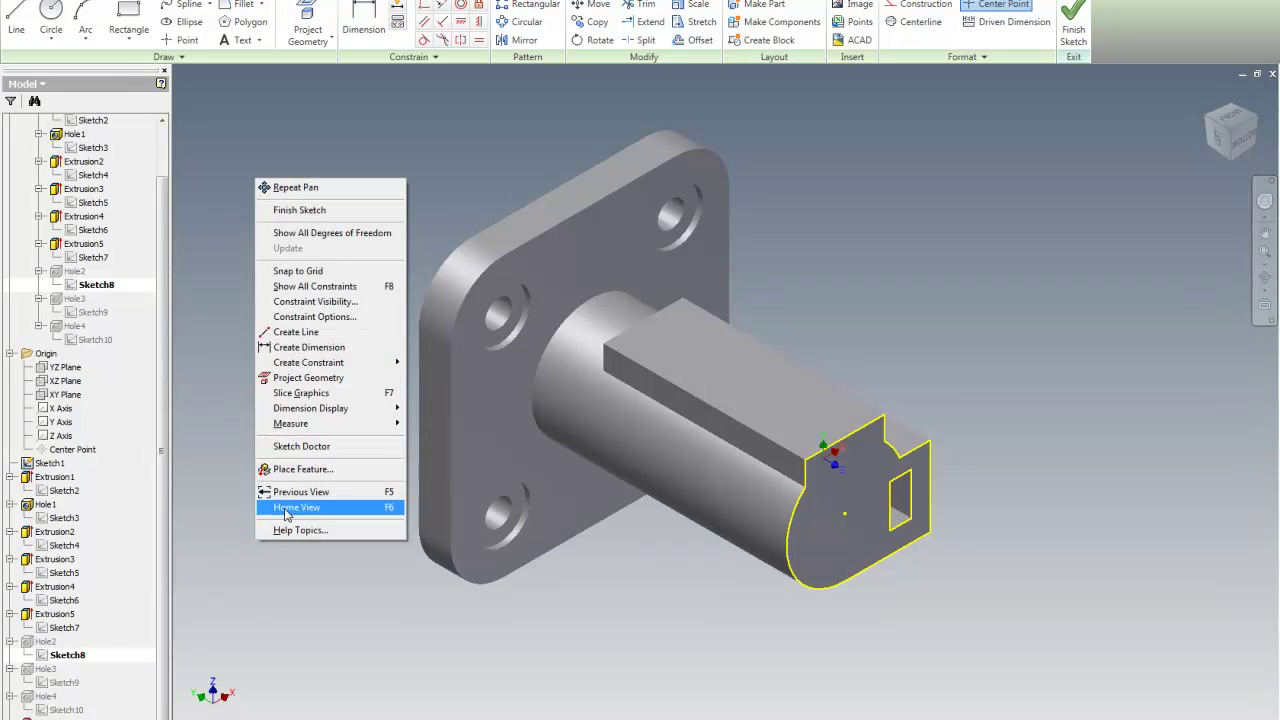
{"action": "left_click", "coordinate": [291, 212]}
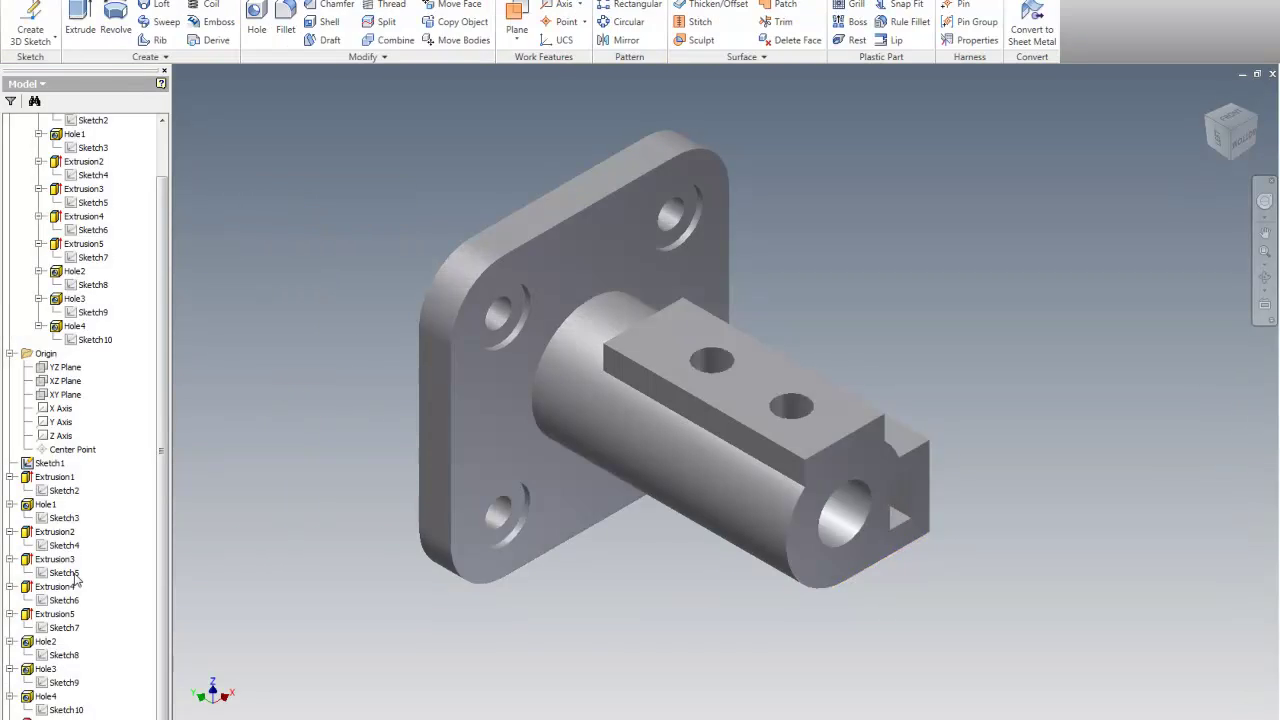
Edit the Hole2 feature at the cylinder's end and change its type from simple to counterbore
{"action": "right_click", "coordinate": [50, 644]}
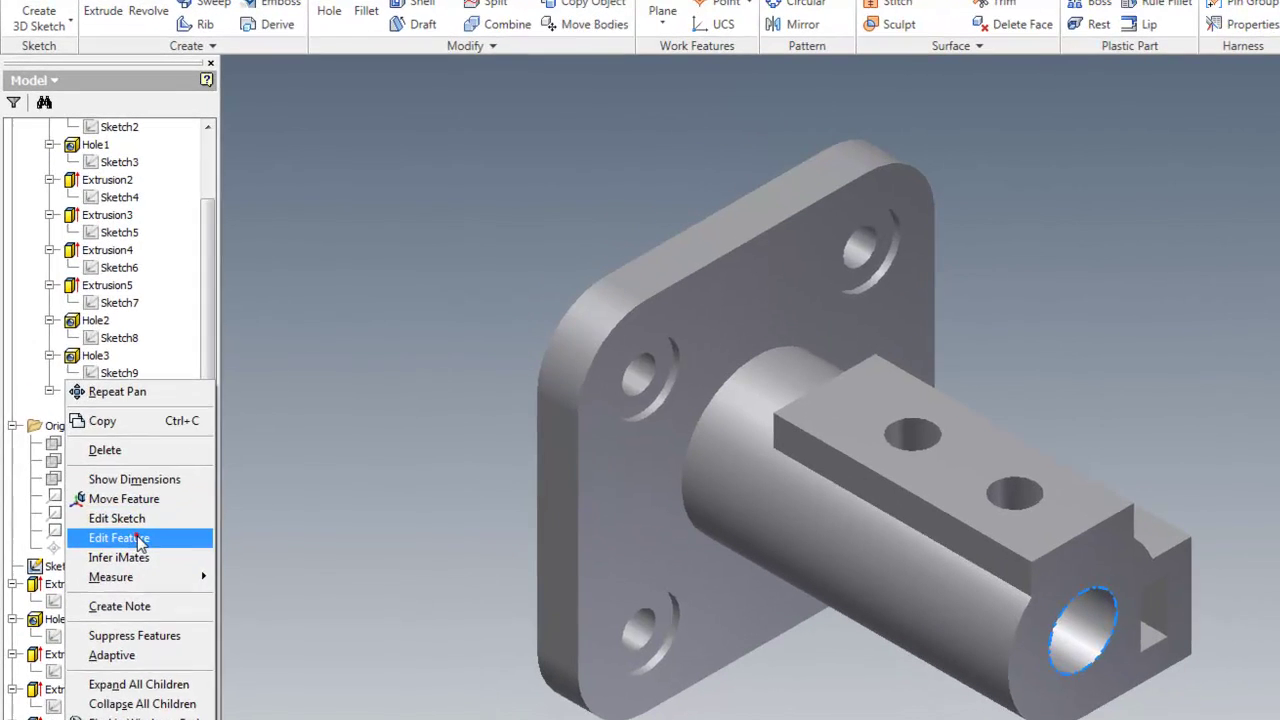
{"action": "left_click", "coordinate": [98, 441]}
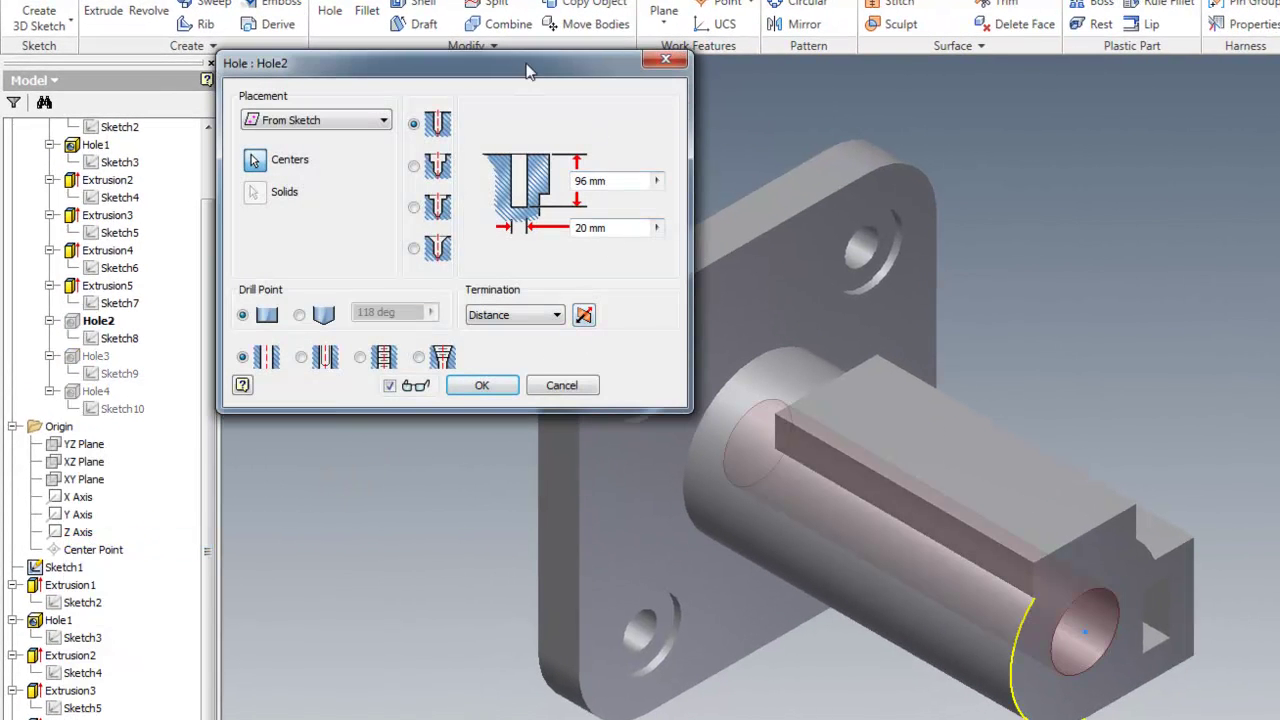
{"action": "left_click_drag", "start_coordinate": [493, 63], "coordinate": [638, 370]}
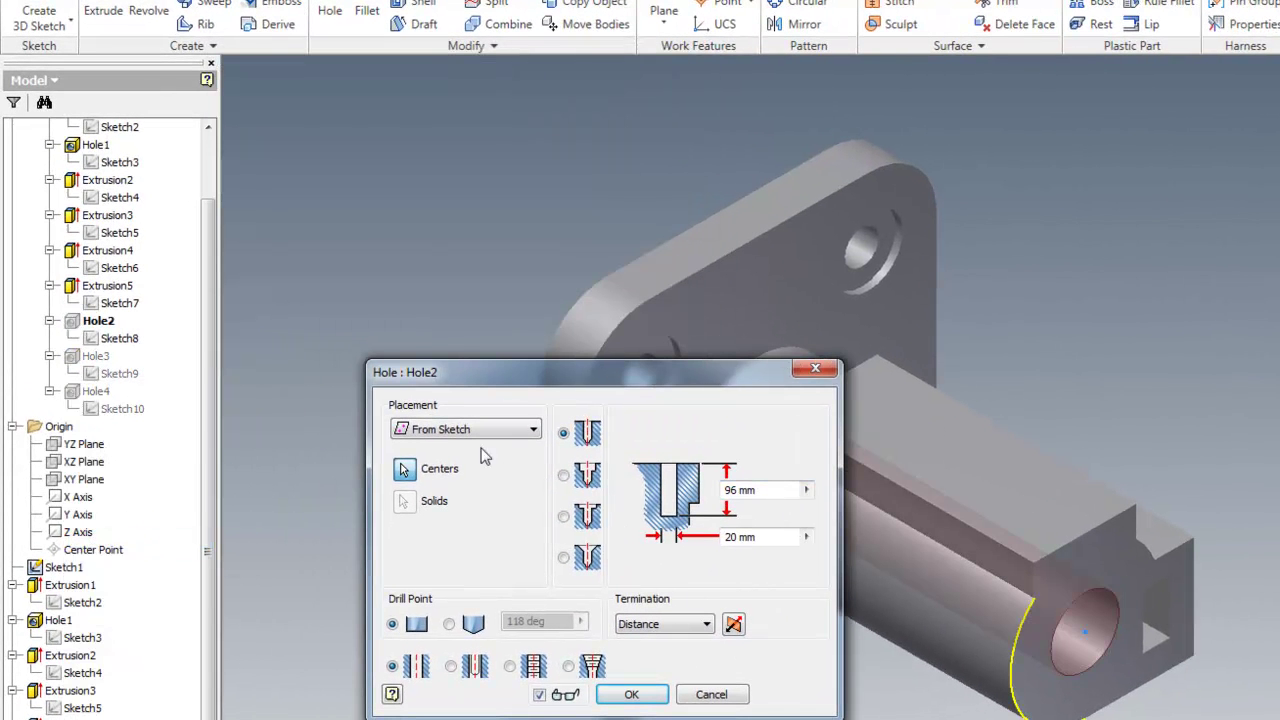
{"action": "left_click_drag", "start_coordinate": [540, 388], "coordinate": [492, 367]}
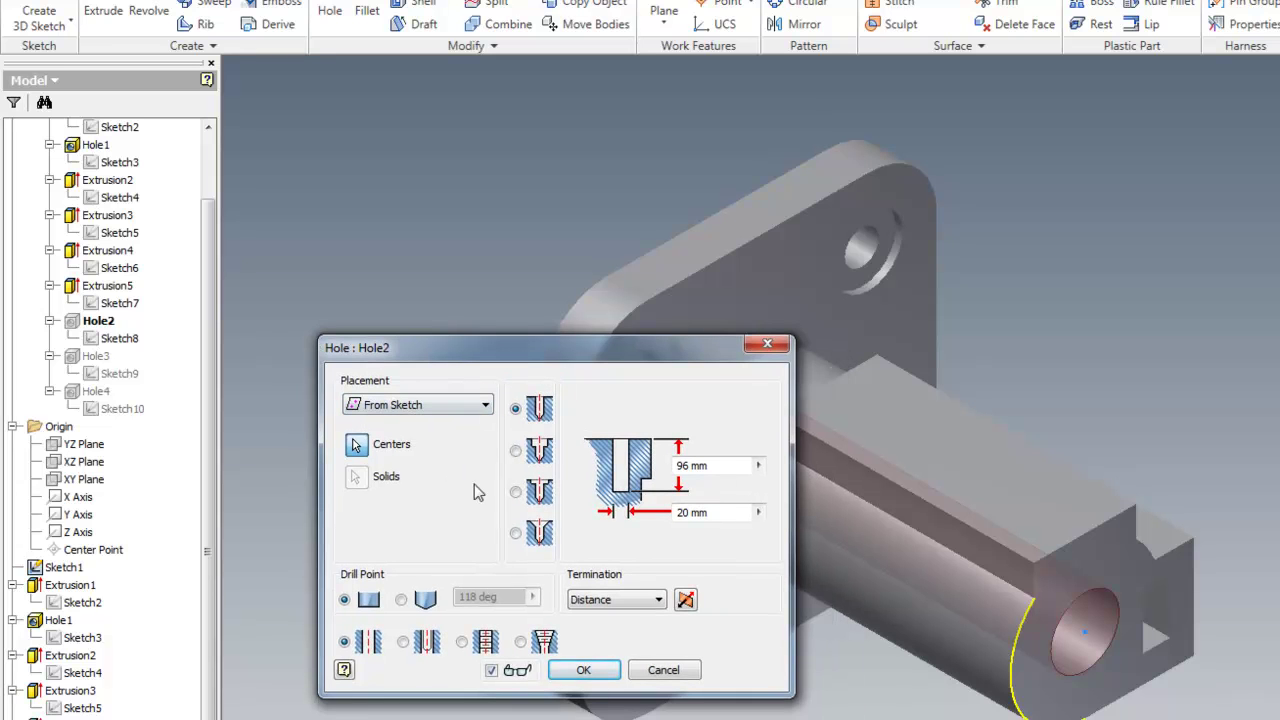
{"action": "left_click_drag", "start_coordinate": [642, 345], "coordinate": [567, 220]}
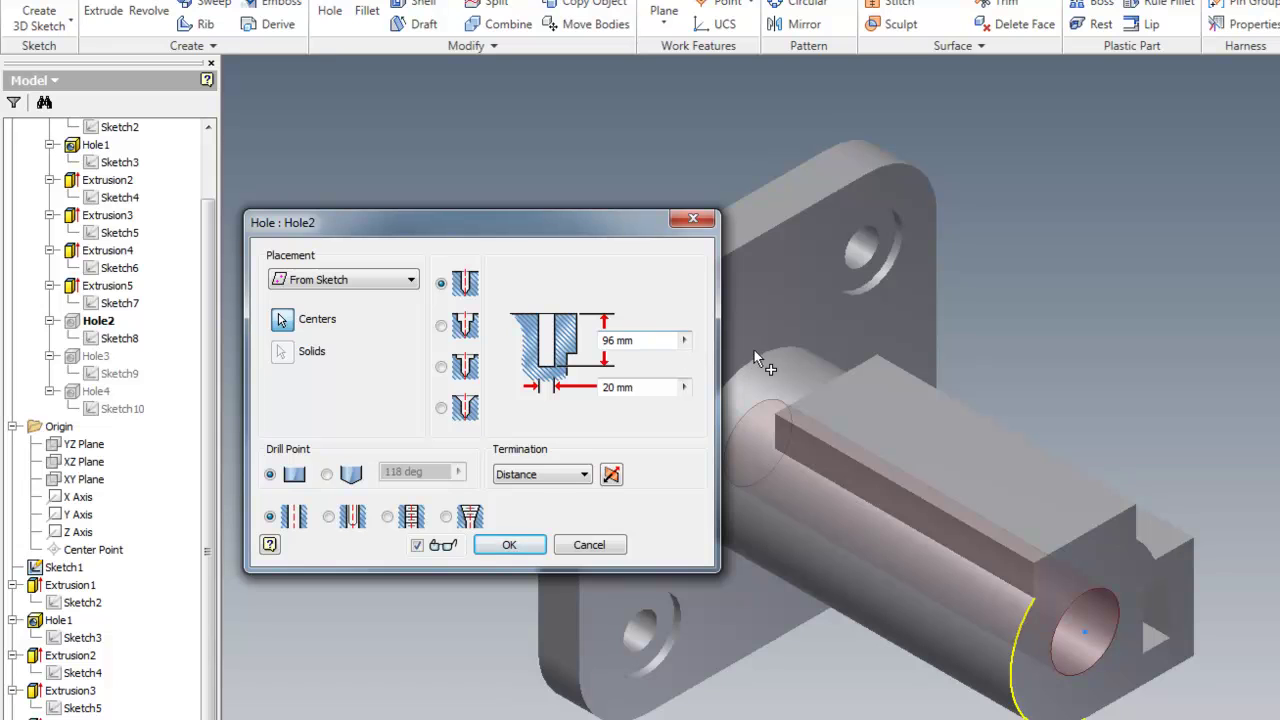
{"action": "left_click", "coordinate": [441, 327]}
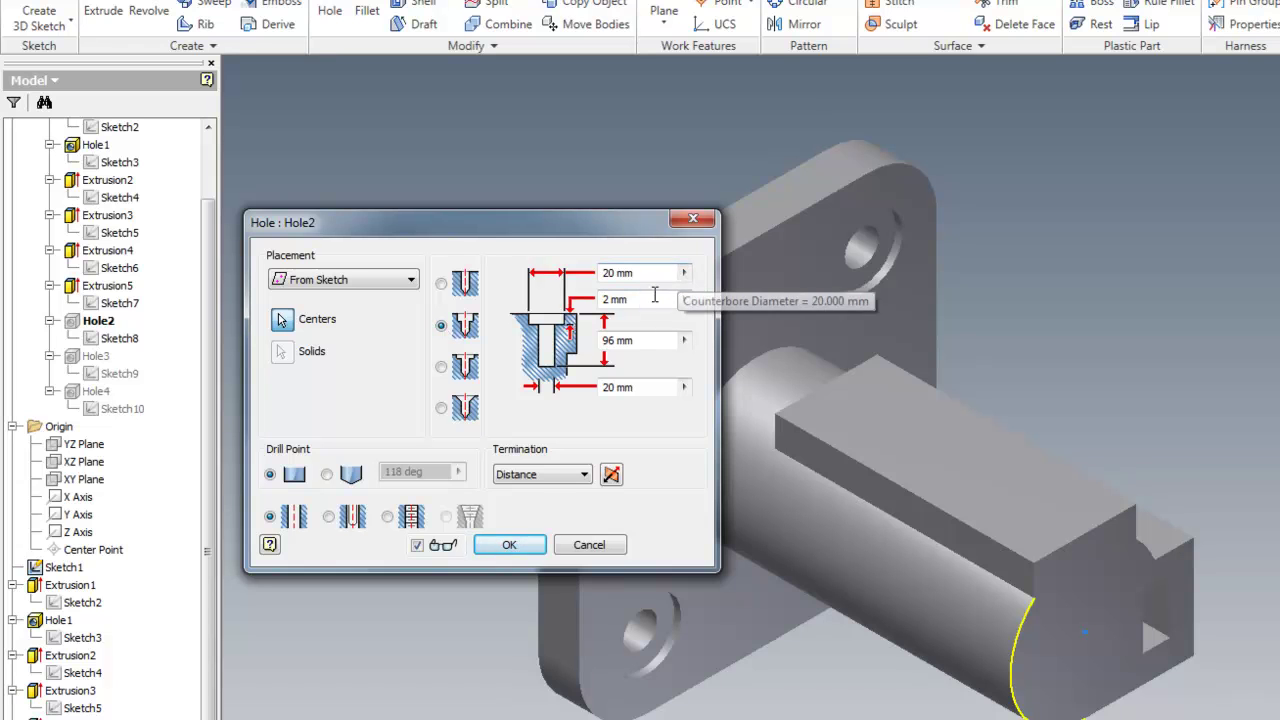
{"action": "left_click", "coordinate": [510, 546]}
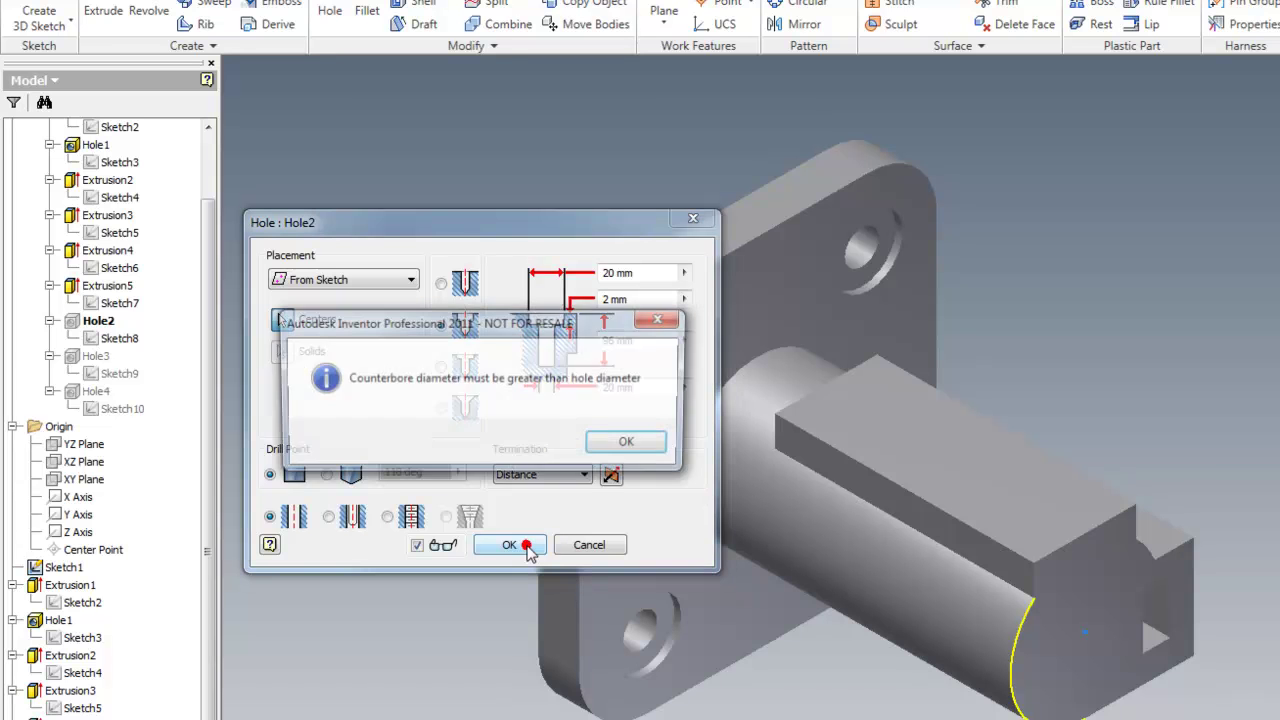
{"action": "left_click", "coordinate": [636, 446]}
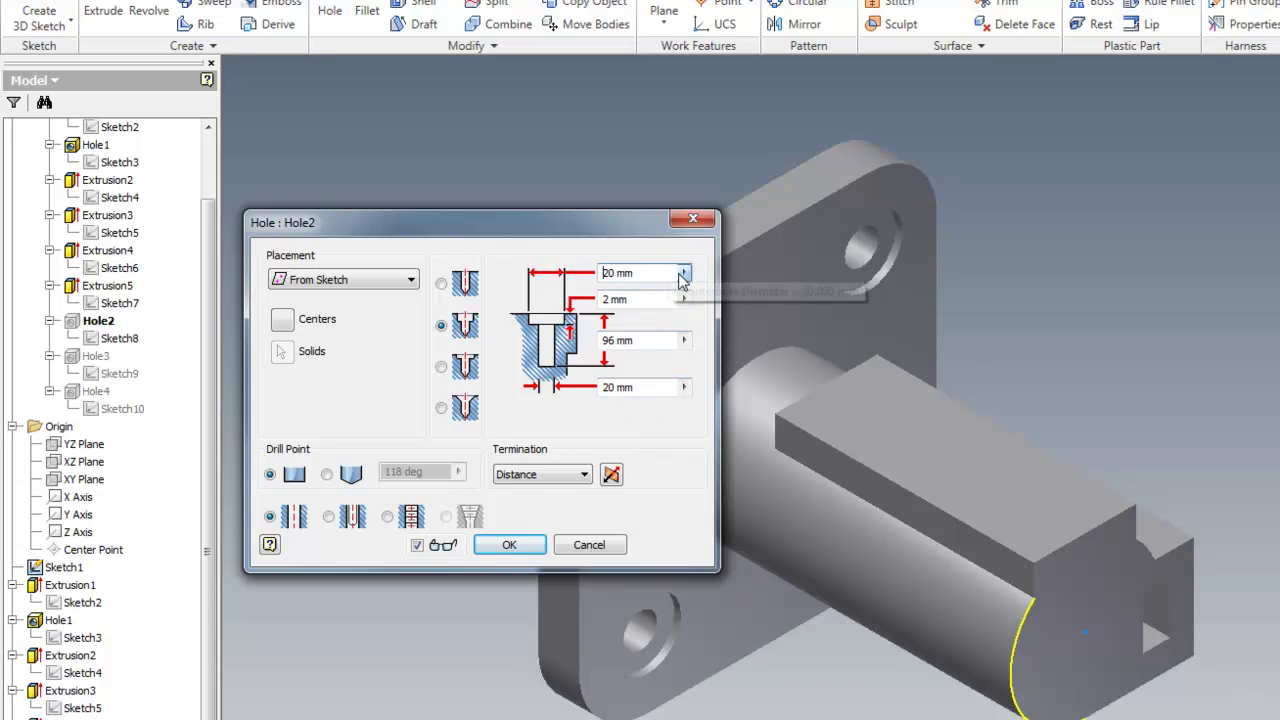
Try counterbore diameters of 30 mm and 40 mm for Hole2
{"action": "left_click_drag", "start_coordinate": [629, 273], "coordinate": [588, 278]}
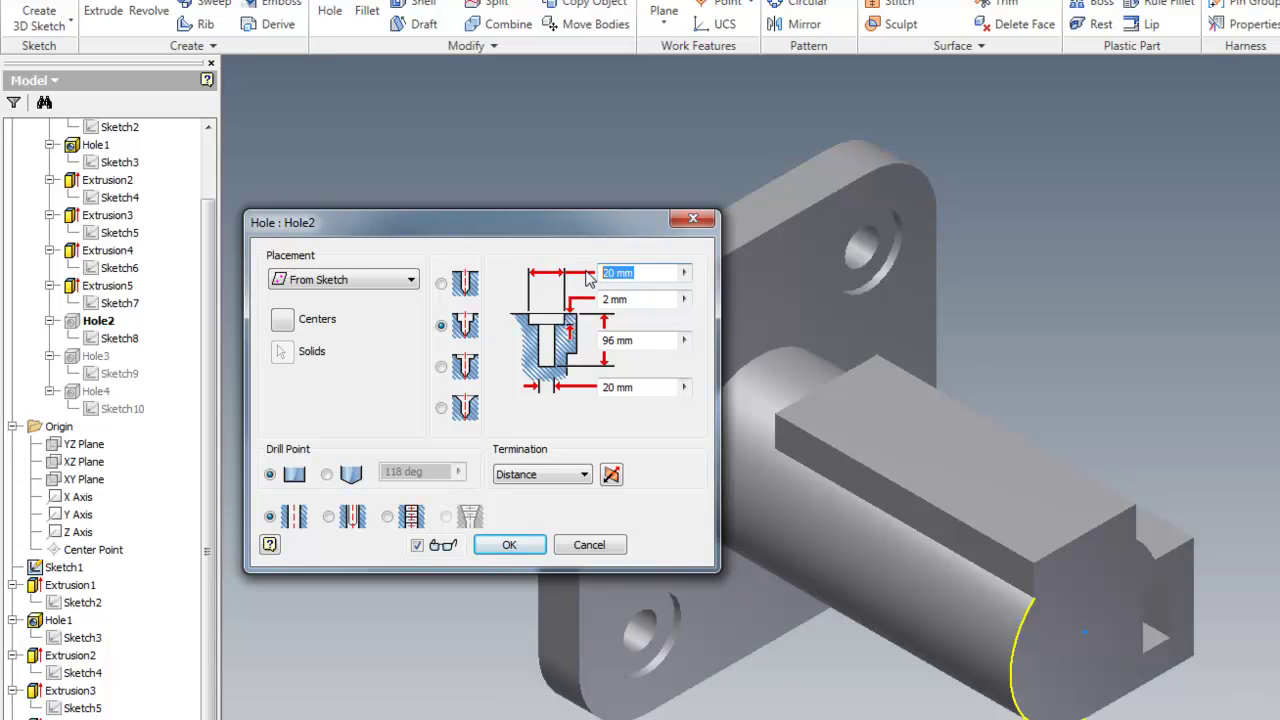
{"action": "type", "text": "30"}
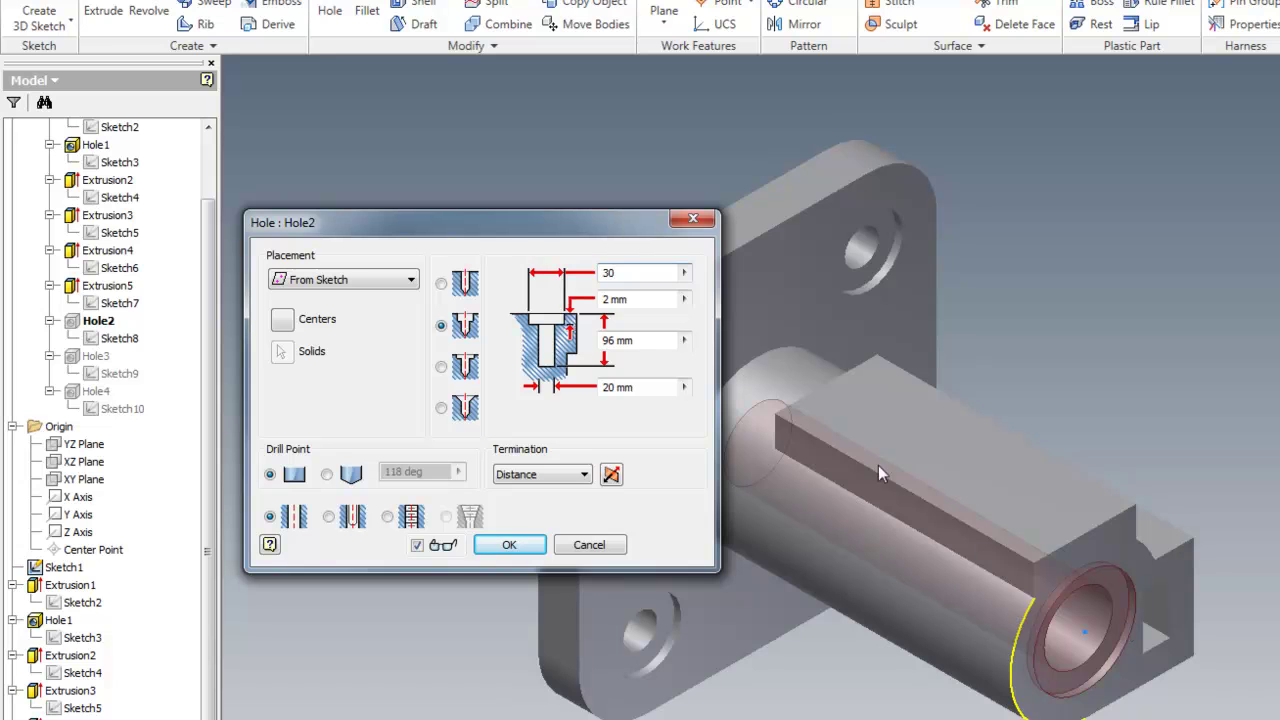
{"action": "left_click_drag", "start_coordinate": [625, 278], "coordinate": [602, 279]}
{"action": "type", "text": "40"}
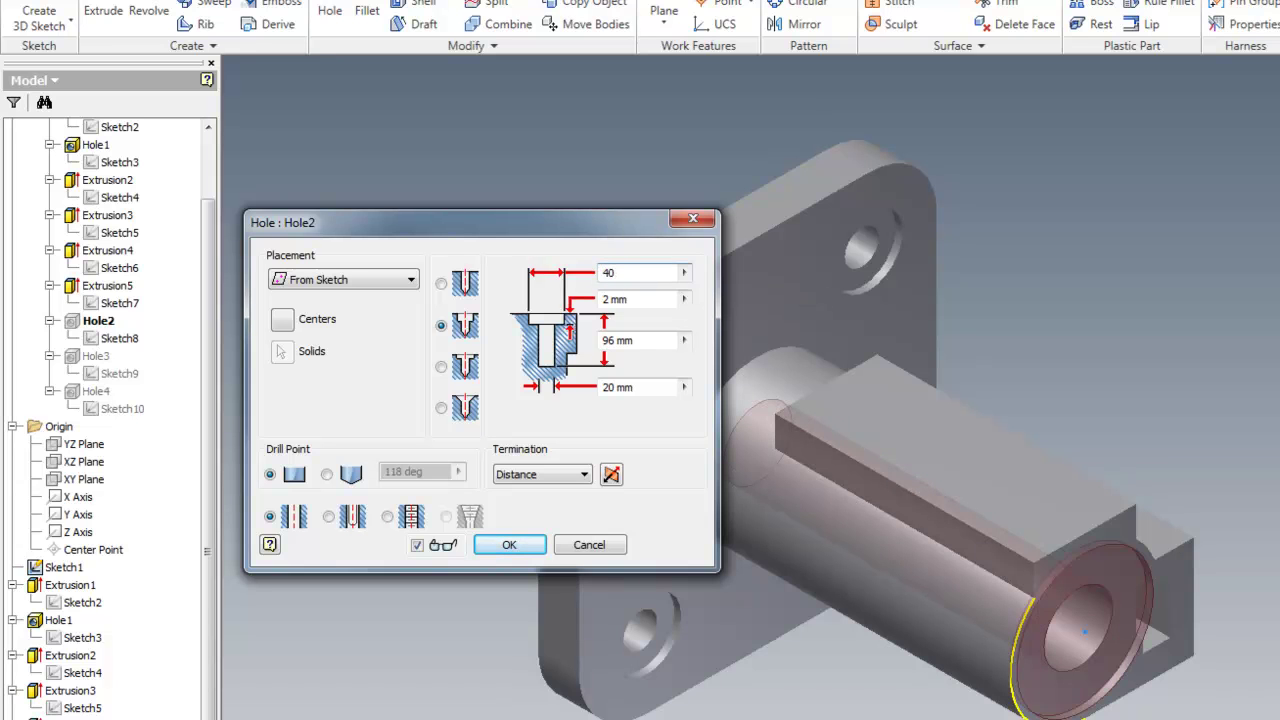
Set Hole2's counterbore diameter to 35 mm and its counterbore depth to 5 mm, and apply the edit
{"action": "left_click_drag", "start_coordinate": [628, 272], "coordinate": [596, 273]}
{"action": "type", "text": "35"}
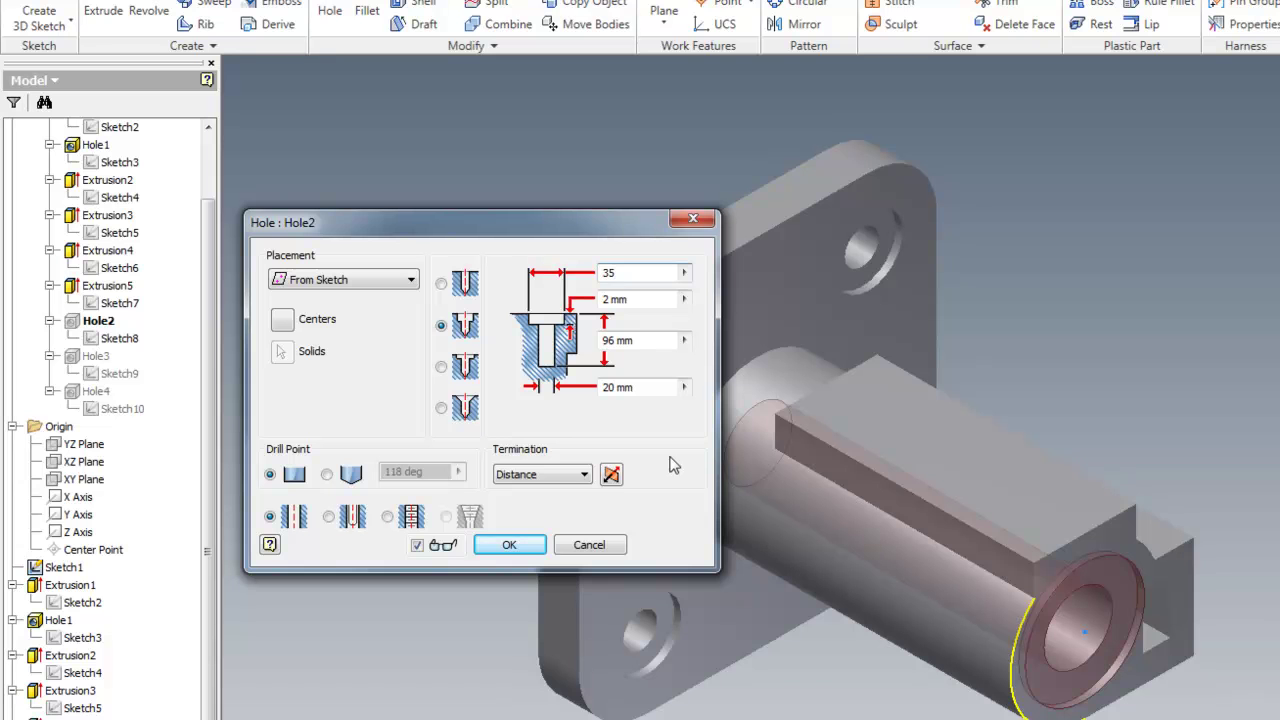
{"action": "left_click_drag", "start_coordinate": [632, 300], "coordinate": [594, 305]}
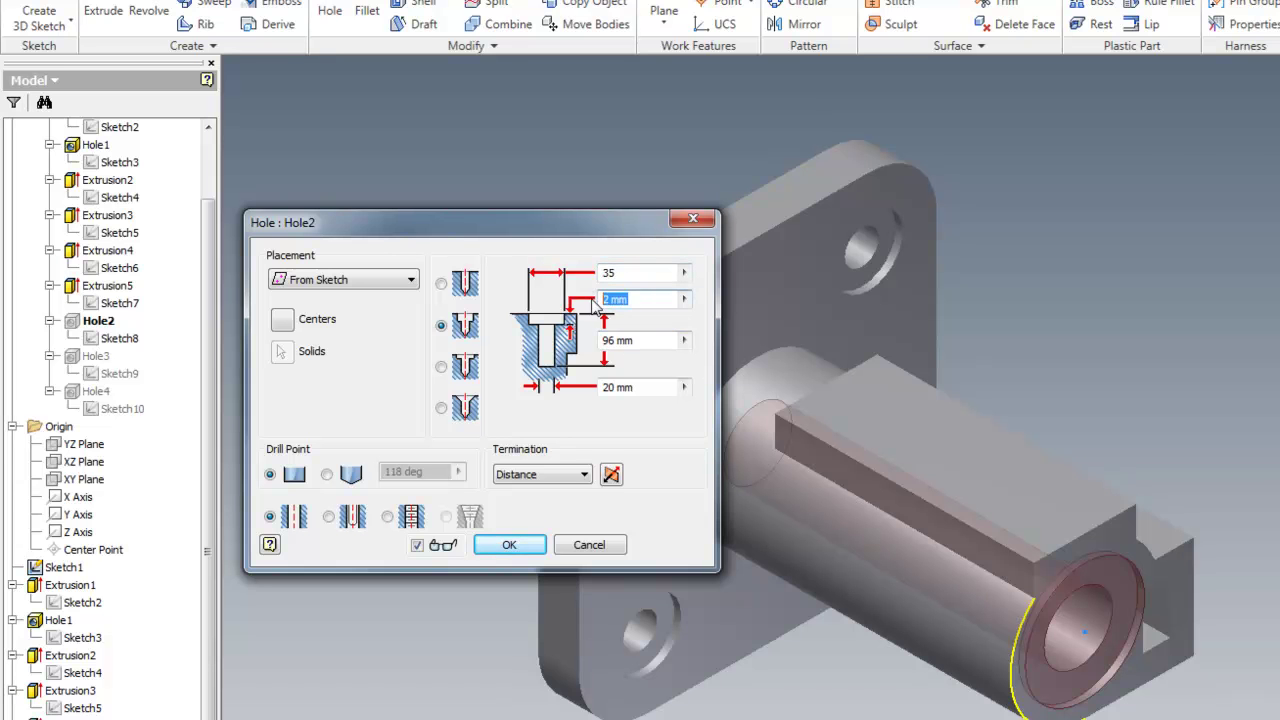
{"action": "type", "text": "5"}
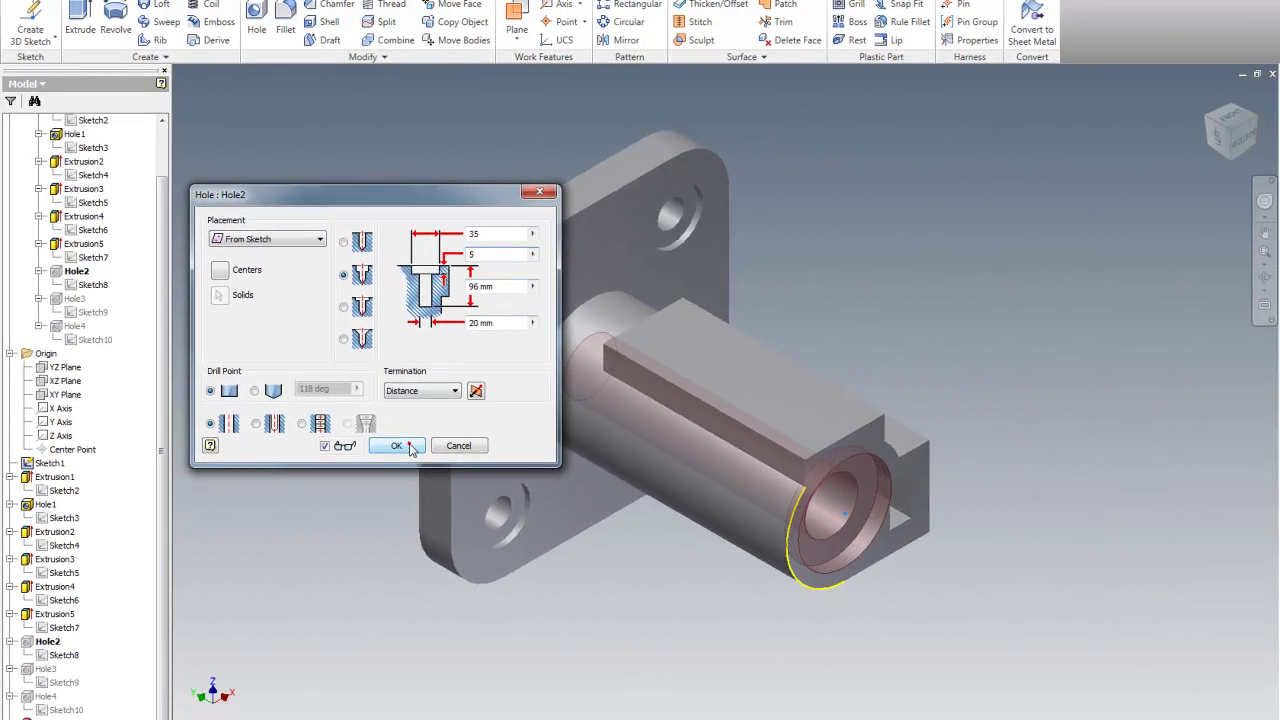
{"action": "left_click", "coordinate": [409, 447]}
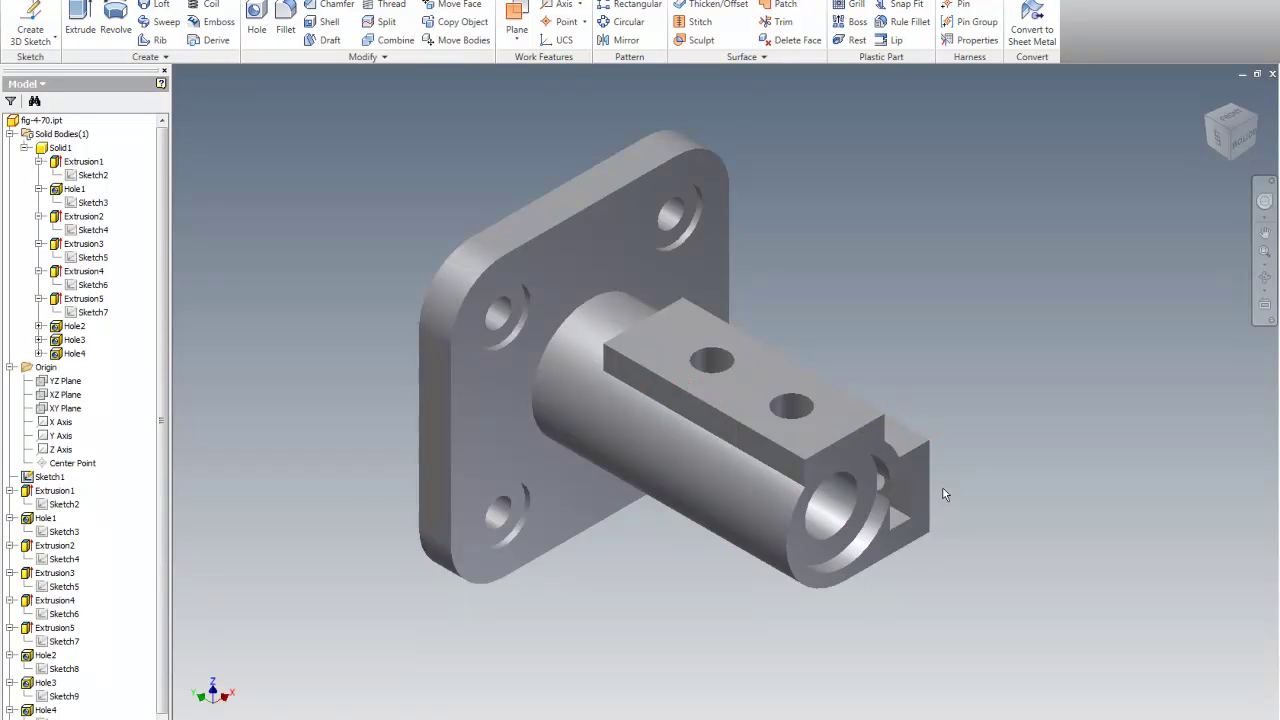
Edit Hole3, the two vertical holes in the flat block on the cylinder, and change them to countersink holes
{"action": "scroll", "coordinate": [915, 512], "scroll_direction": "up", "scroll_amount": 5}
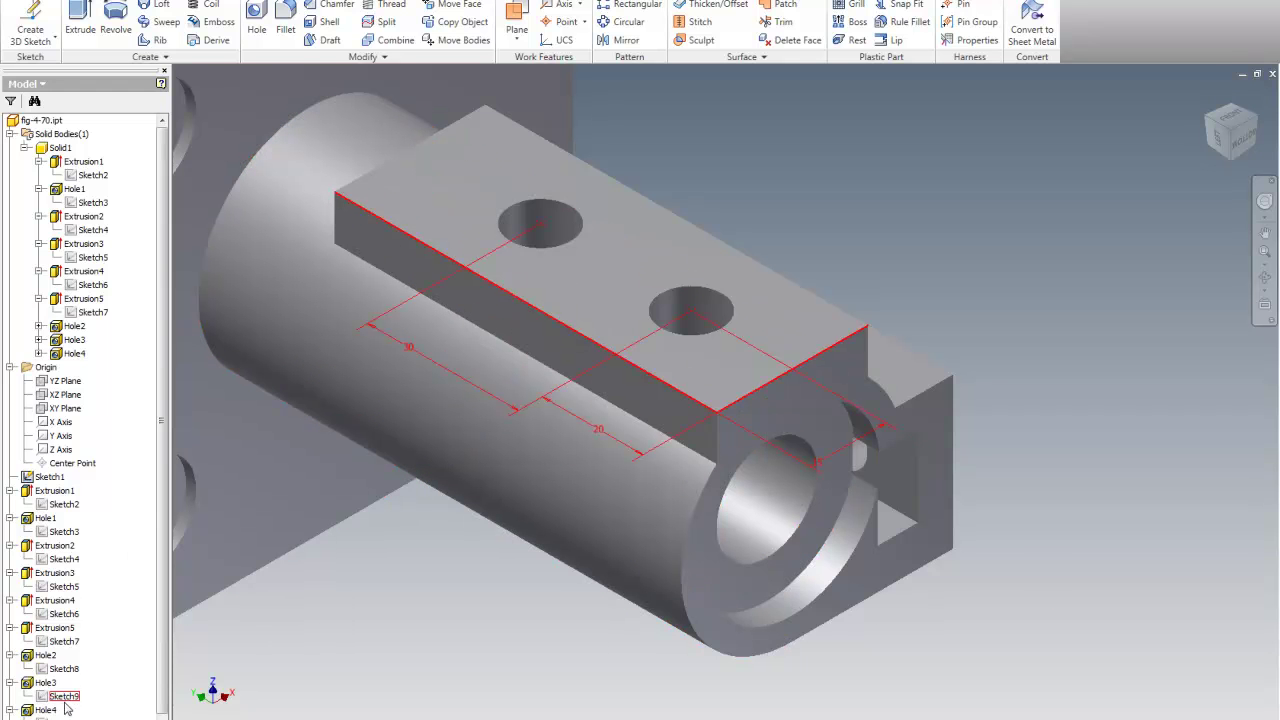
{"action": "scroll", "coordinate": [68, 707], "scroll_direction": "down", "scroll_amount": 1}
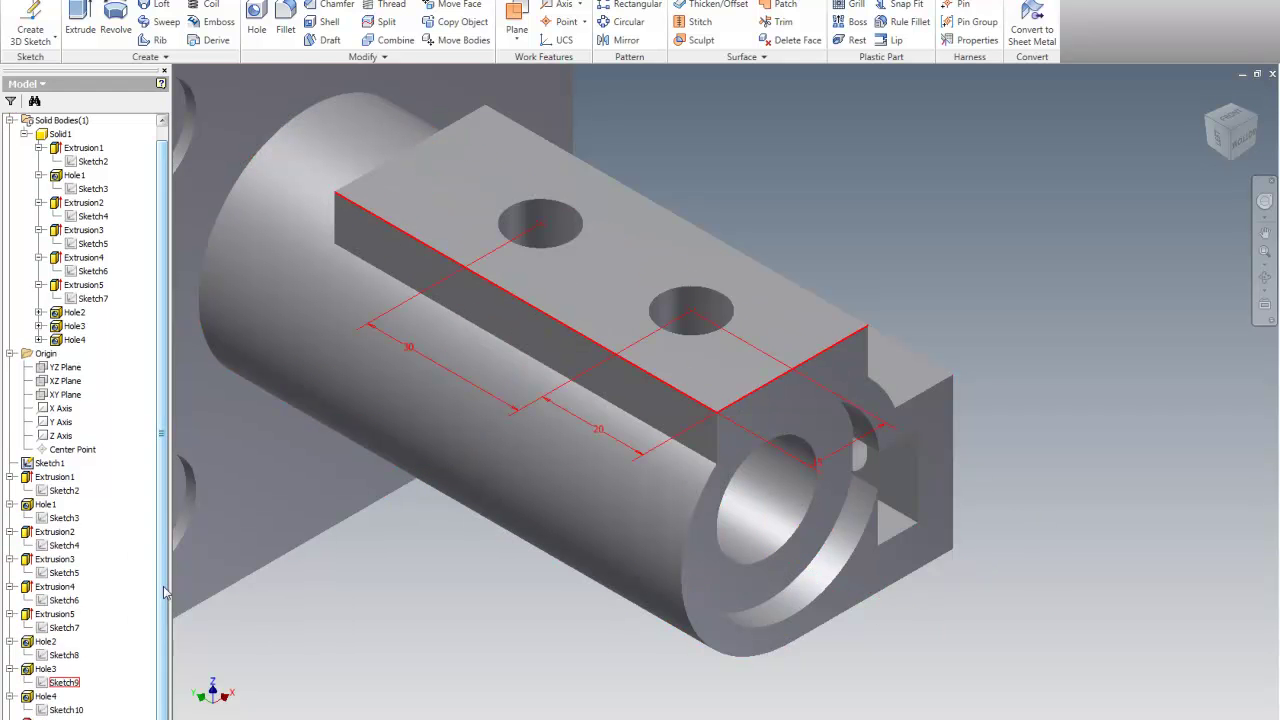
{"action": "right_click", "coordinate": [47, 672]}
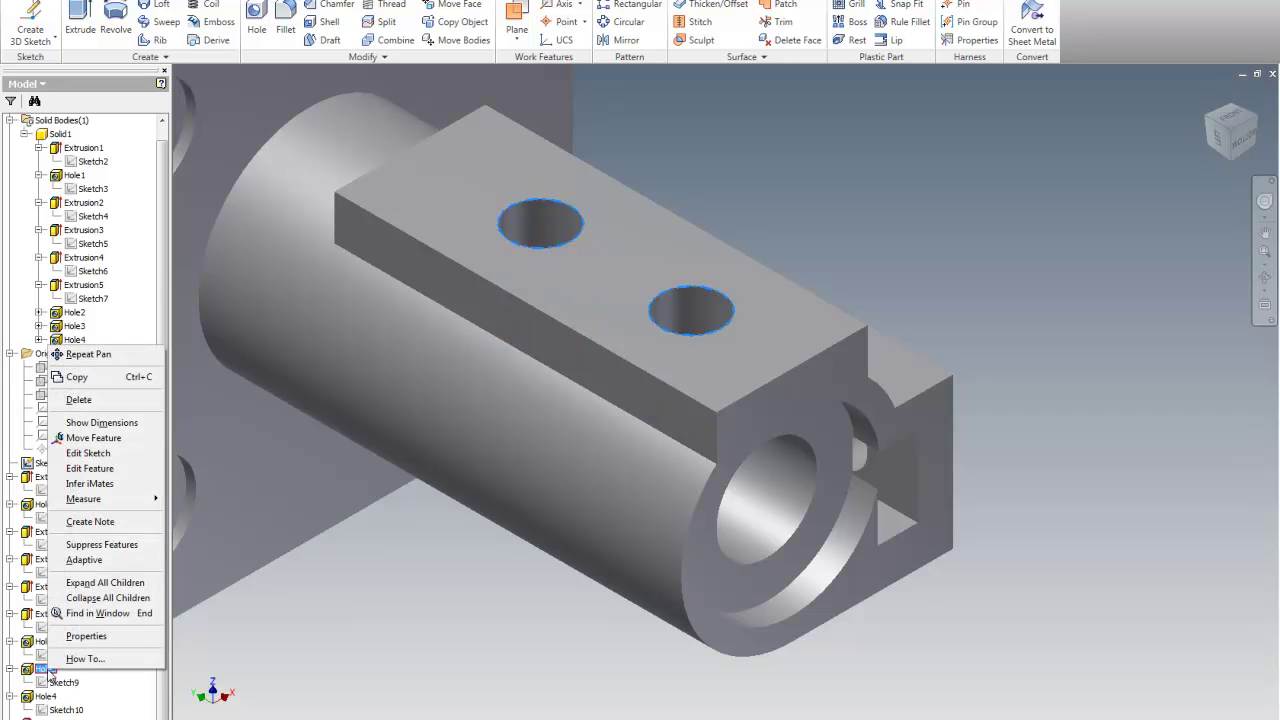
{"action": "left_click", "coordinate": [99, 468]}
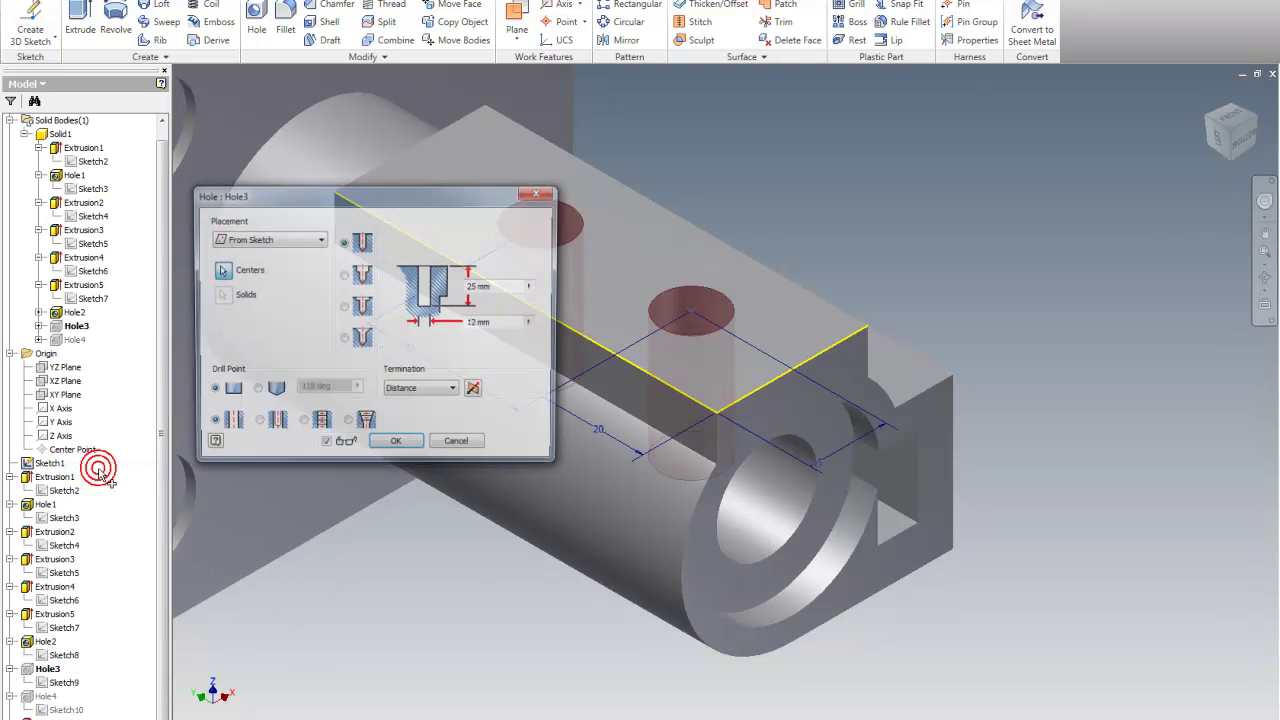
{"action": "left_click_drag", "start_coordinate": [410, 202], "coordinate": [1068, 104]}
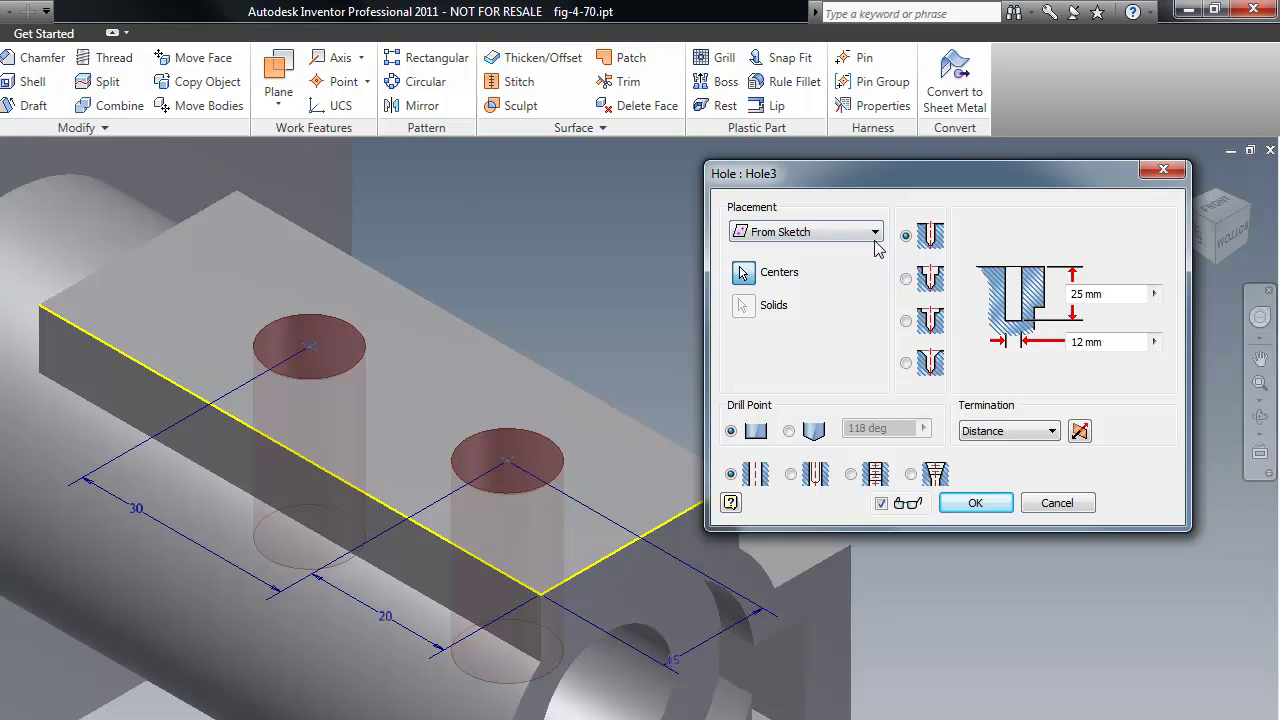
{"action": "left_click_drag", "start_coordinate": [872, 188], "coordinate": [898, 183]}
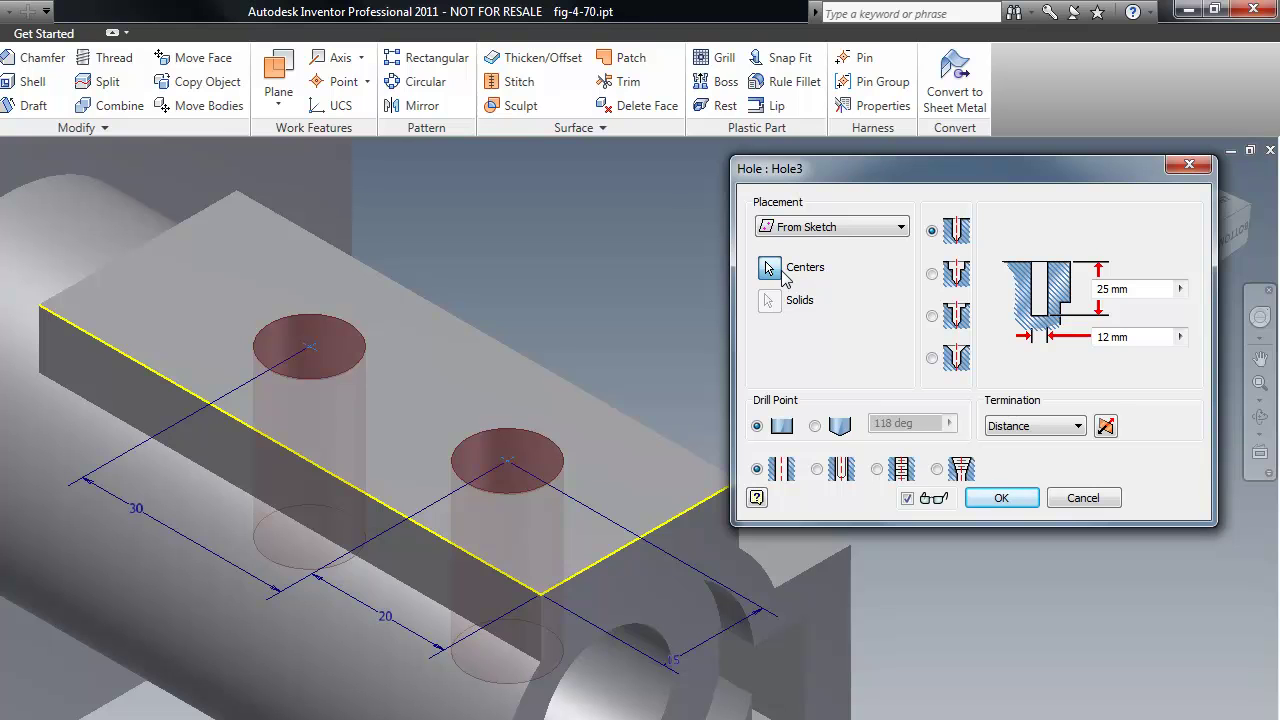
{"action": "left_click", "coordinate": [932, 358]}
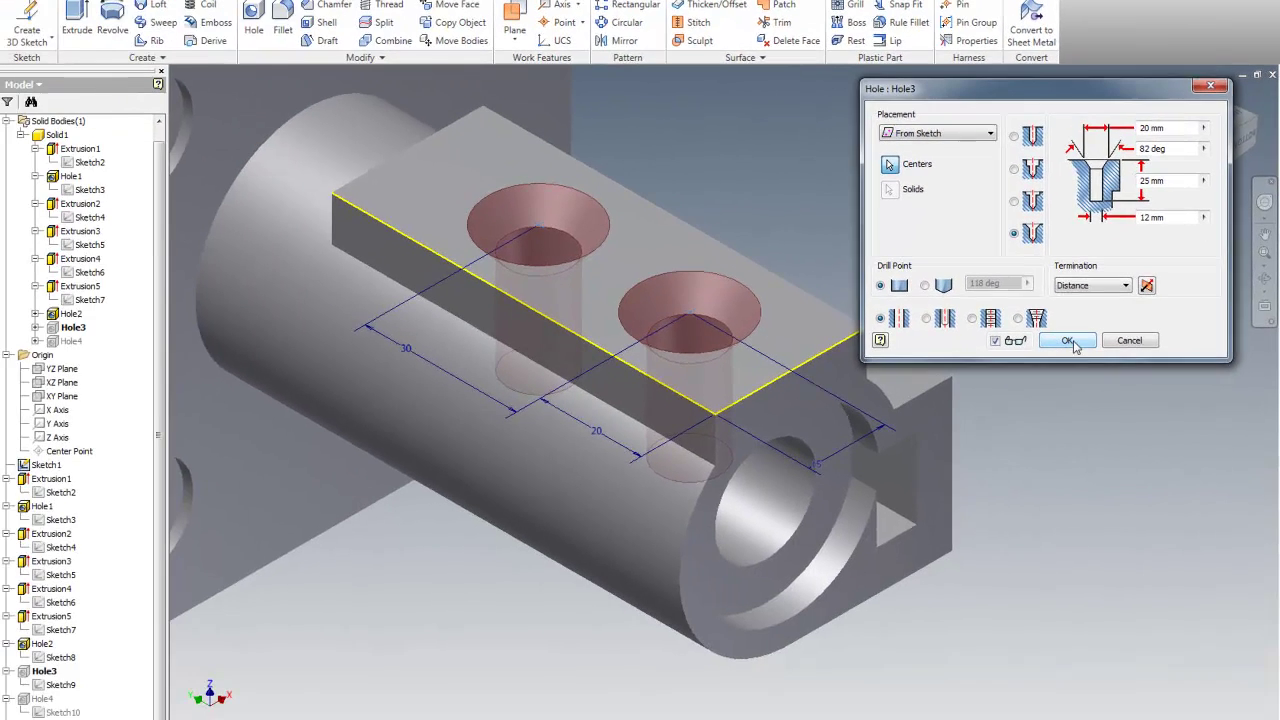
{"action": "left_click", "coordinate": [1001, 497]}
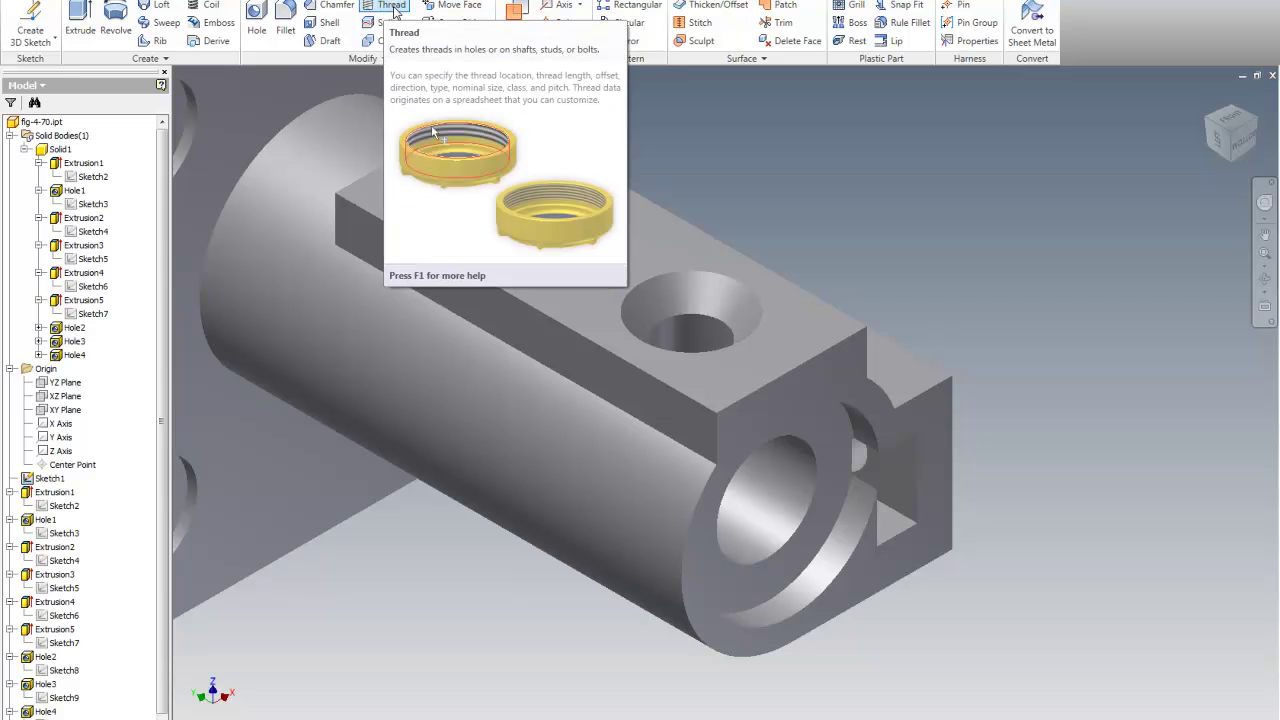
Start a thread on the cylindrical wall of the countersunk hole nearer the flange
{"action": "left_click", "coordinate": [397, 10]}
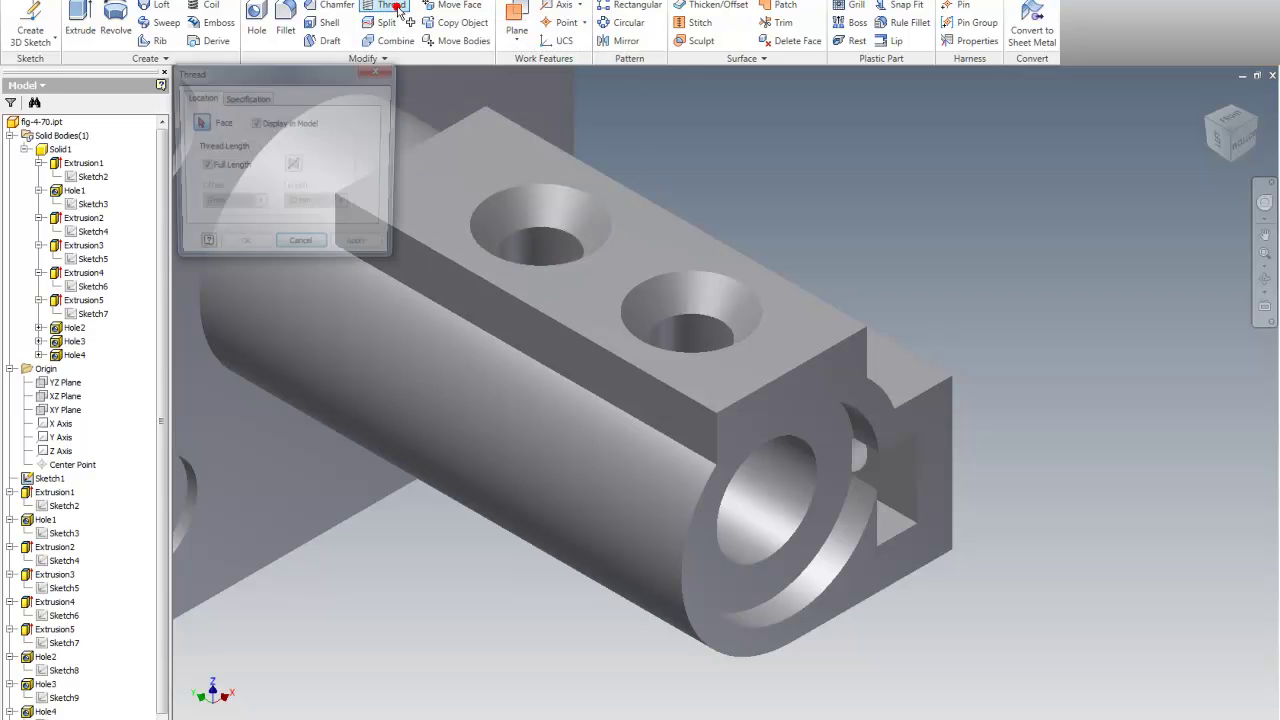
{"action": "left_click", "coordinate": [527, 233]}
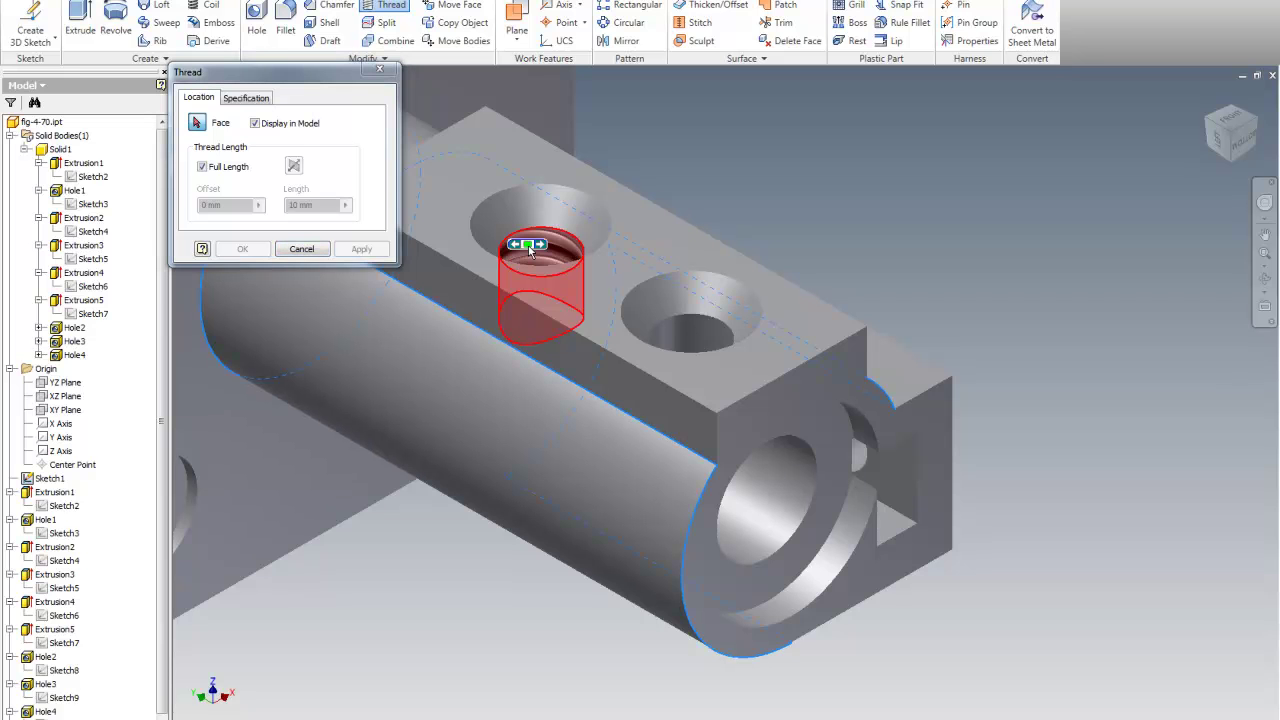
{"action": "left_click", "coordinate": [246, 97]}
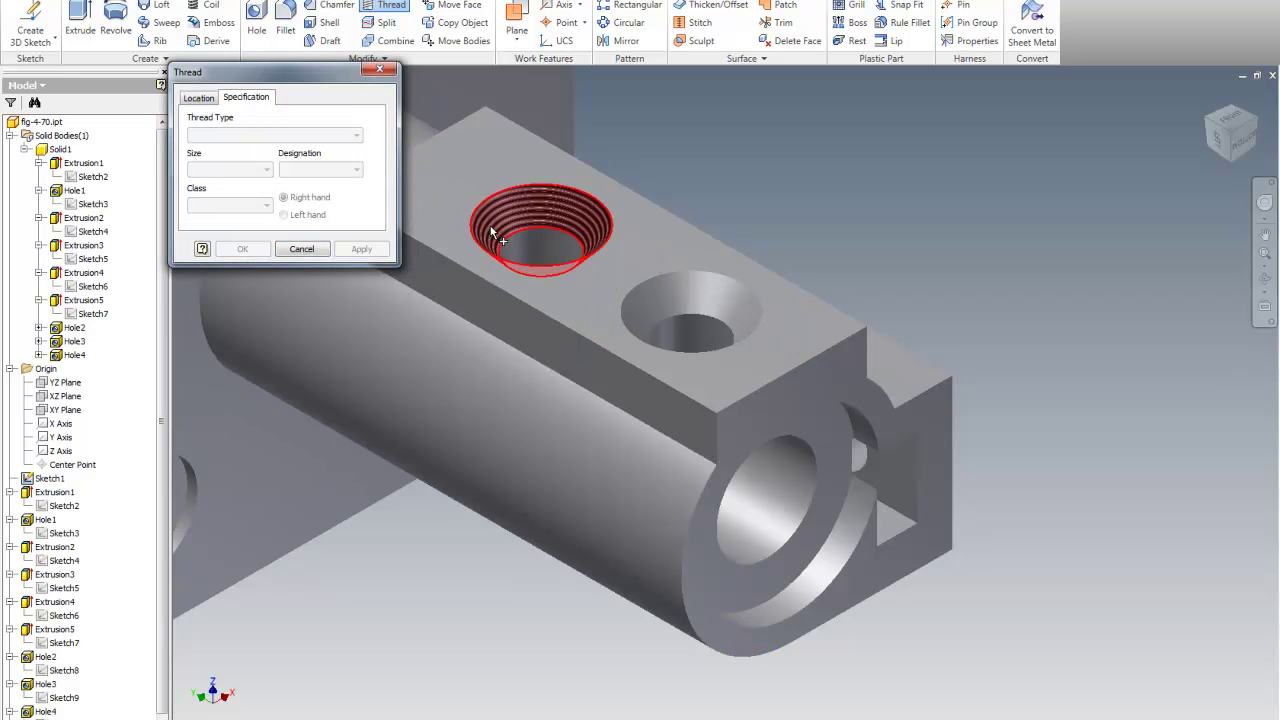
{"action": "left_click", "coordinate": [532, 255]}
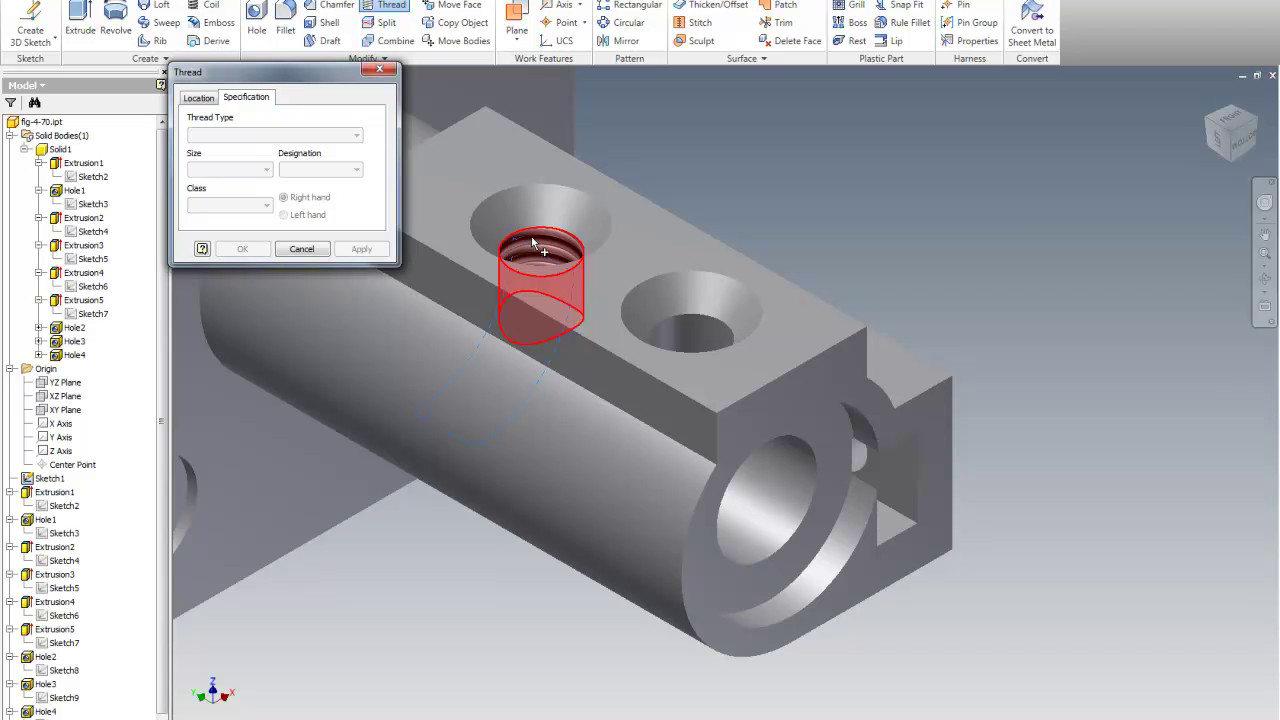
{"action": "mouse_move", "coordinate": [534, 255]}
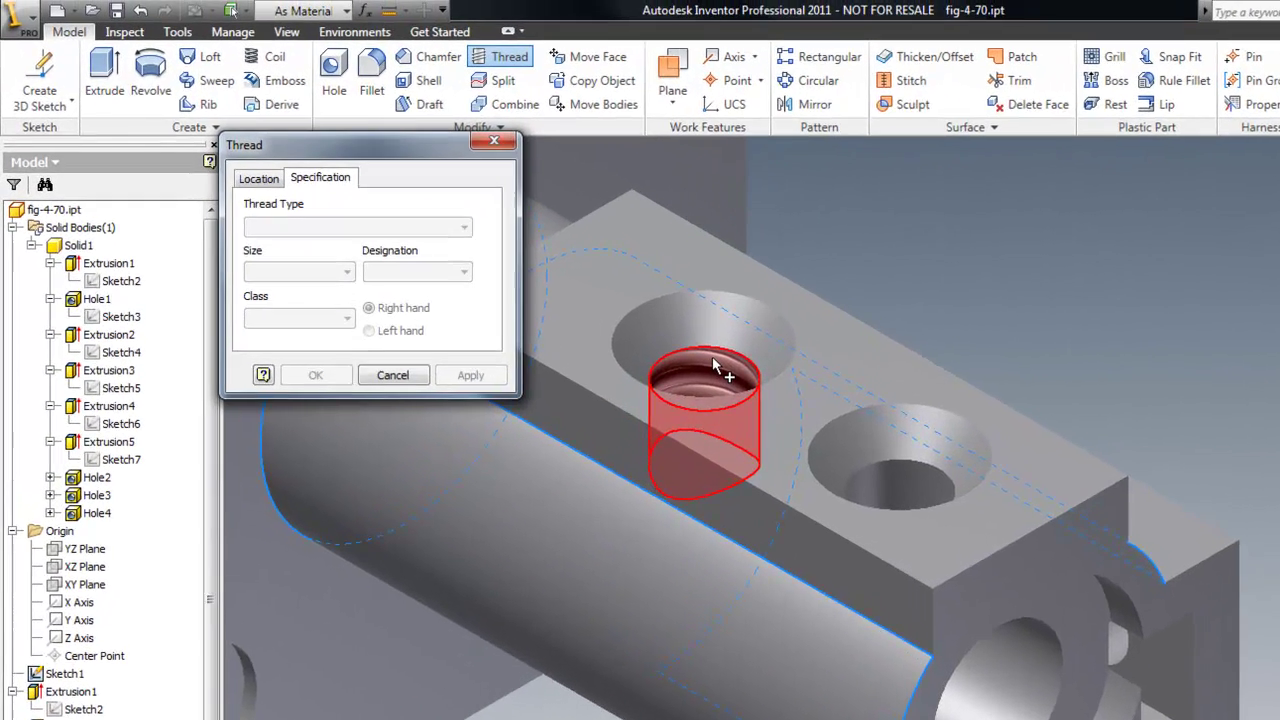
{"action": "left_click", "coordinate": [536, 250]}
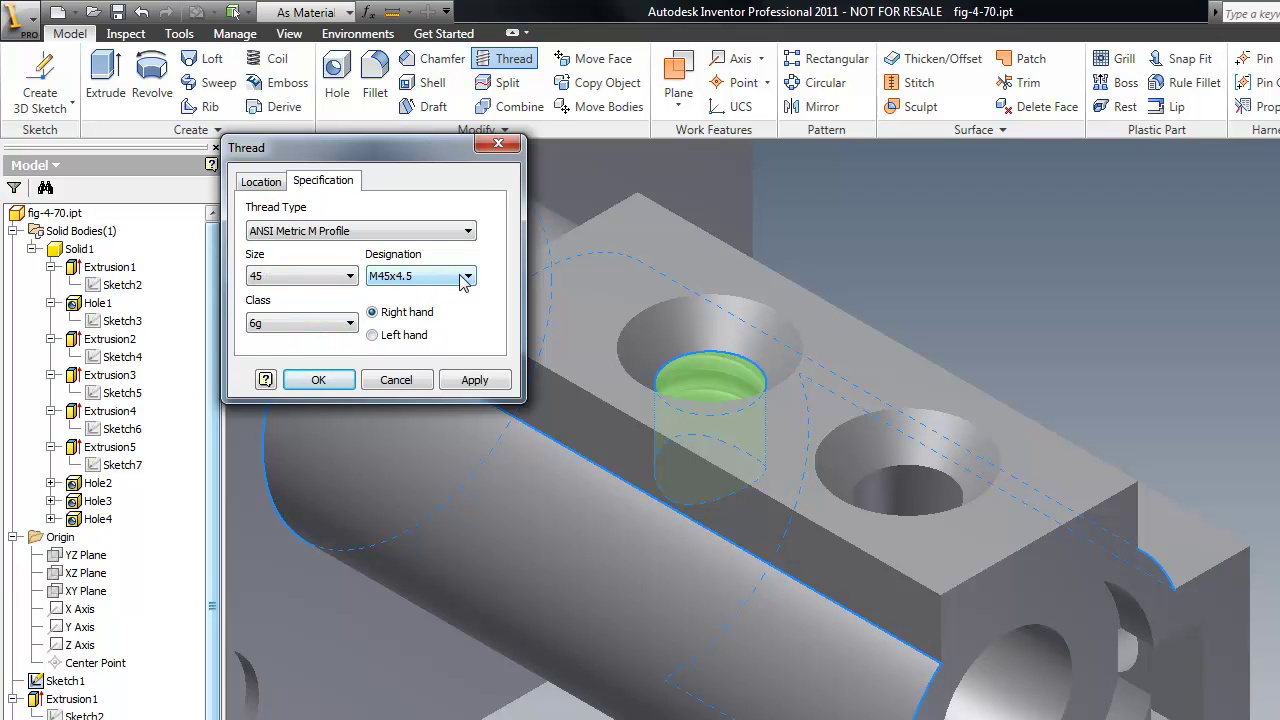
Try to apply a right-hand ANSI Metric M Profile thread, M45x4.5 class 6g, to the selected hole wall
{"action": "left_click", "coordinate": [372, 335]}
{"action": "left_click", "coordinate": [374, 312]}
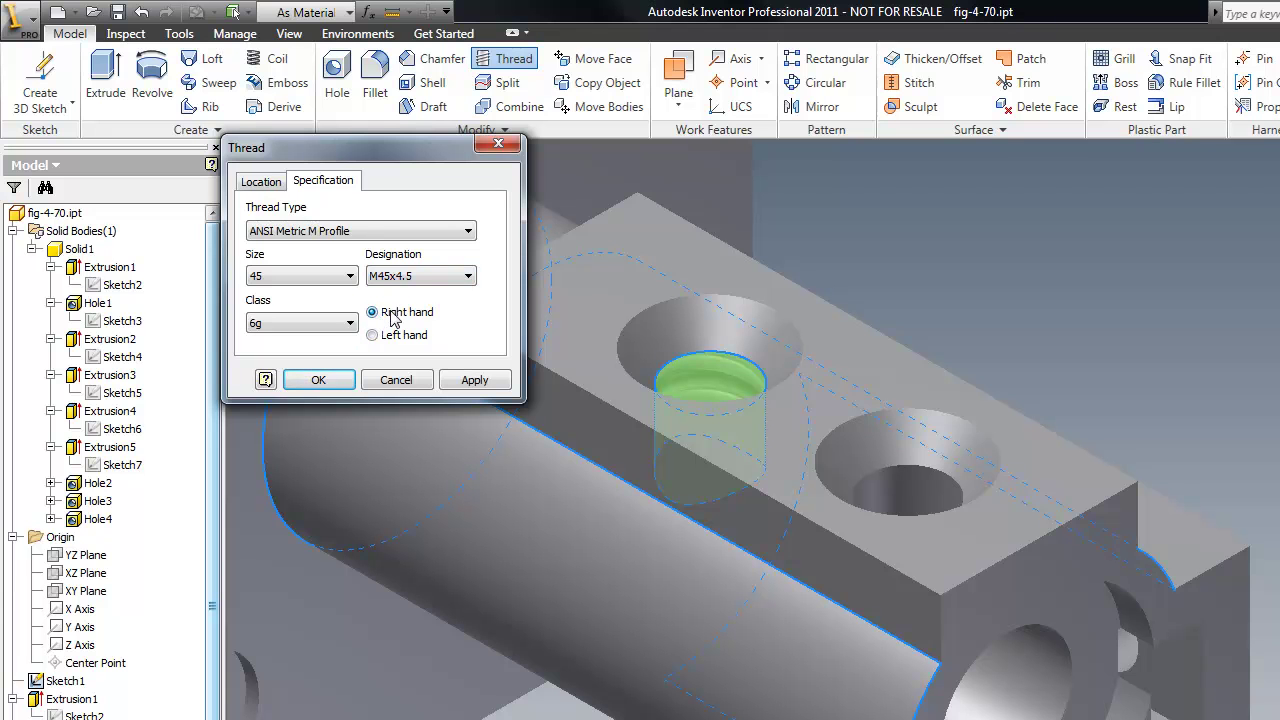
{"action": "left_click", "coordinate": [474, 380]}
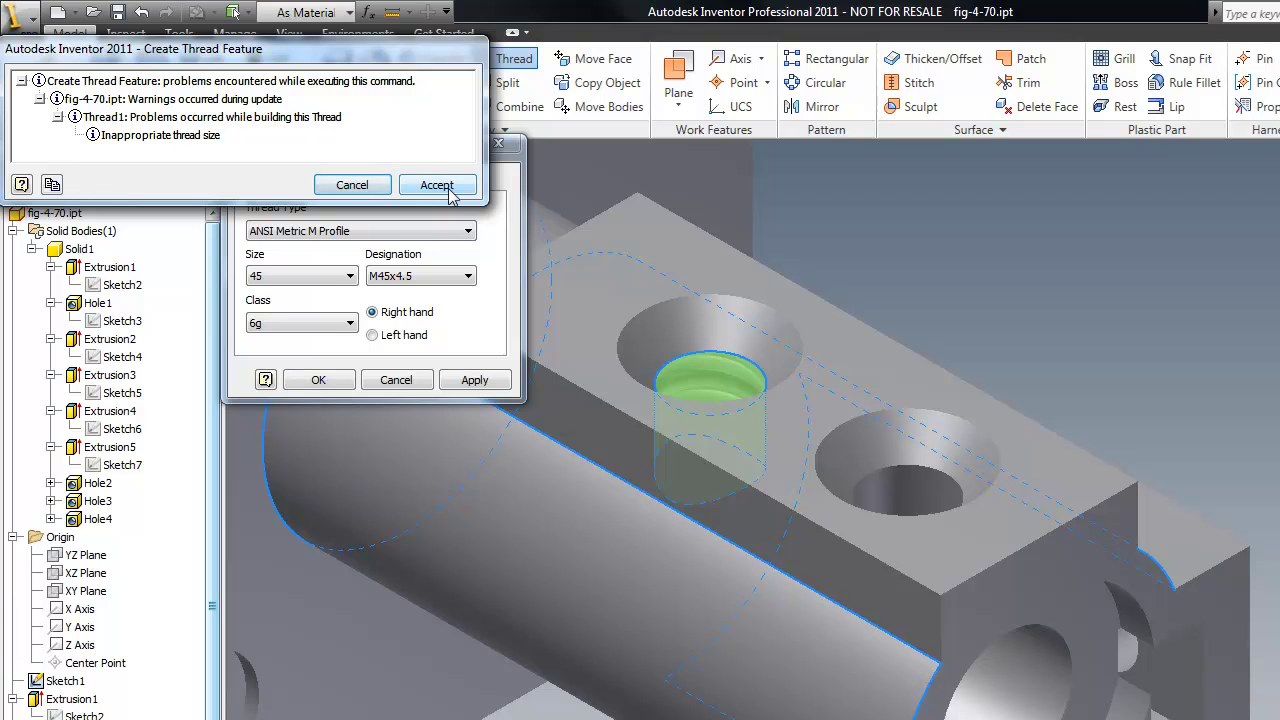
{"action": "left_click", "coordinate": [350, 186]}
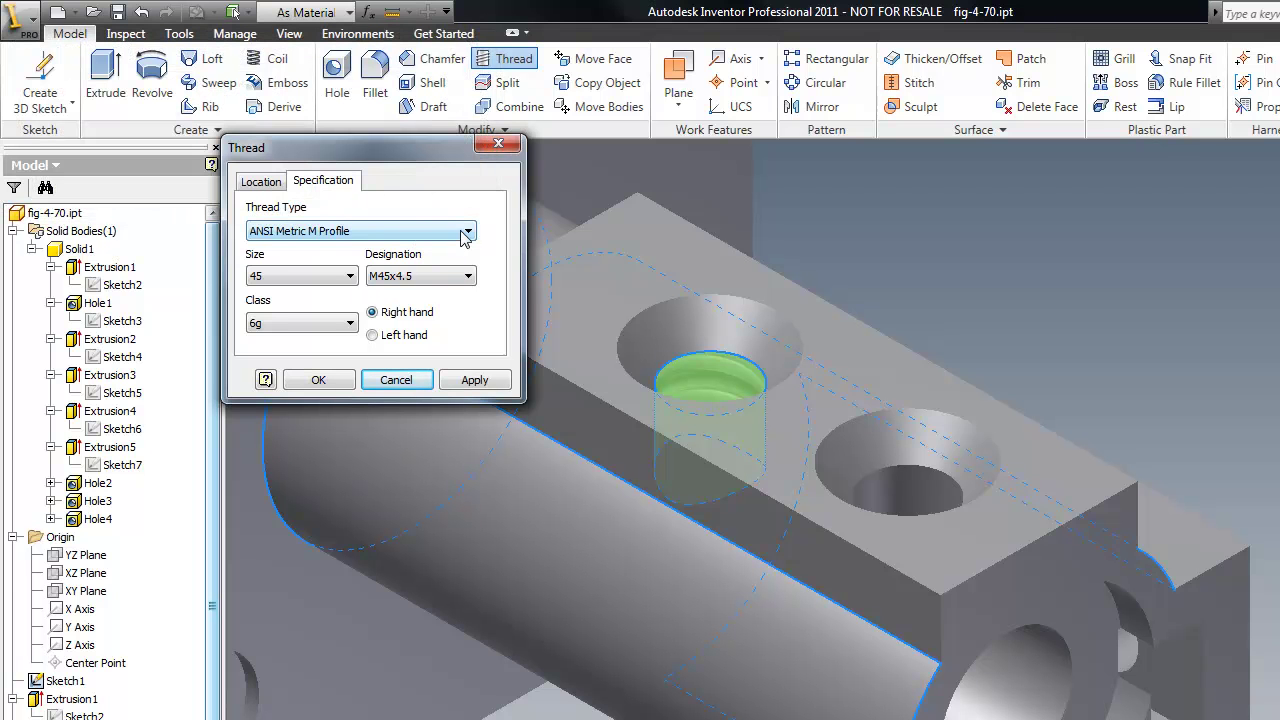
Set the thread size to 10 with designation M10x1.5, class 6H, right hand, and create the full-length thread despite the warning
{"action": "left_click", "coordinate": [263, 184]}
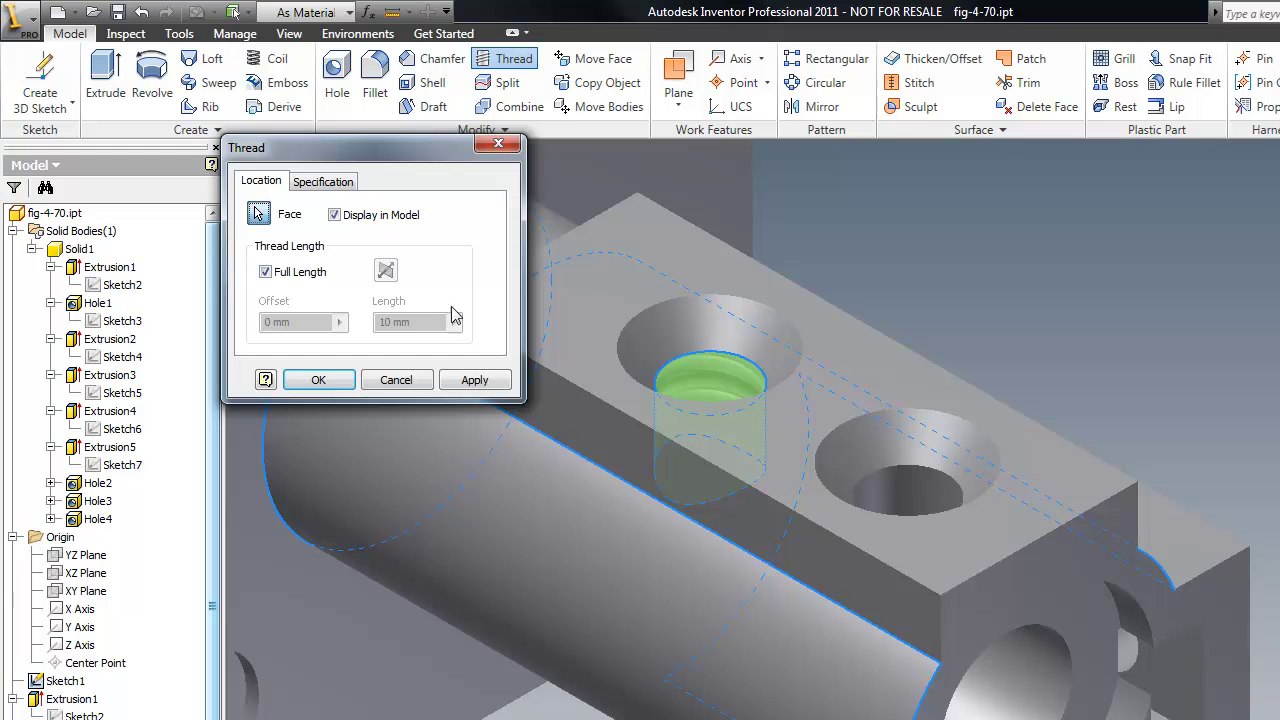
{"action": "left_click", "coordinate": [339, 188]}
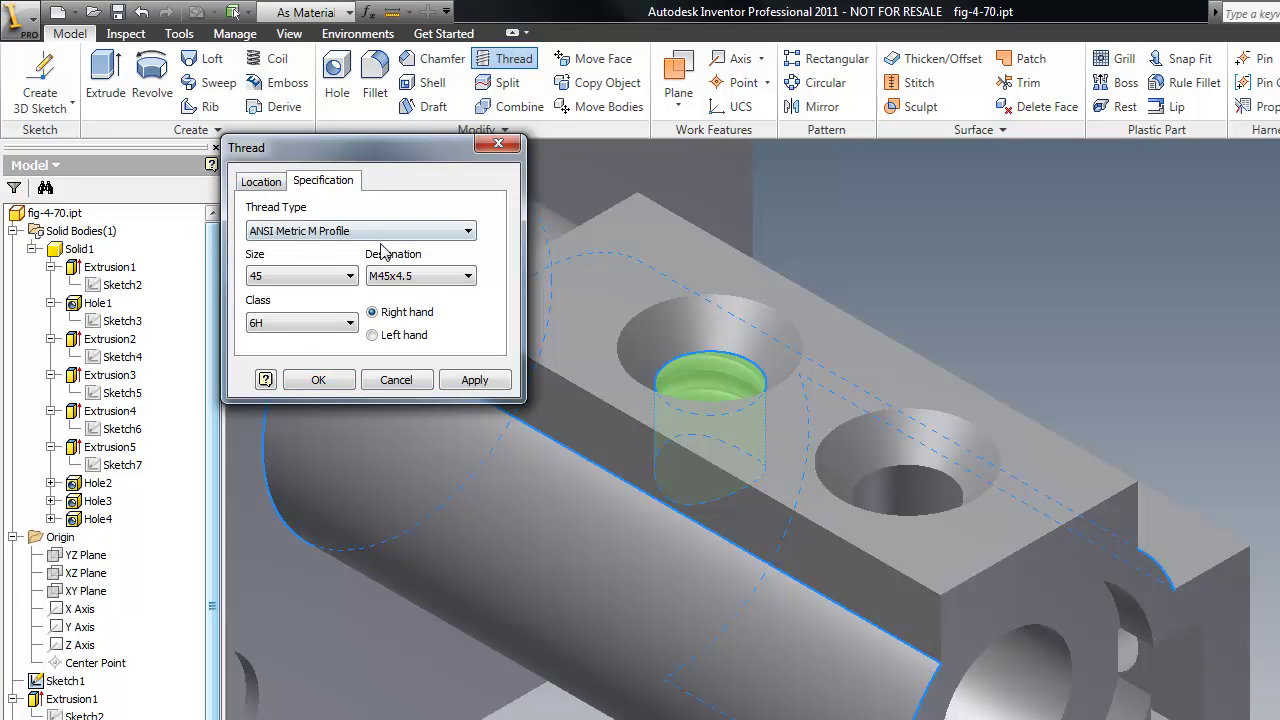
{"action": "left_click", "coordinate": [350, 277]}
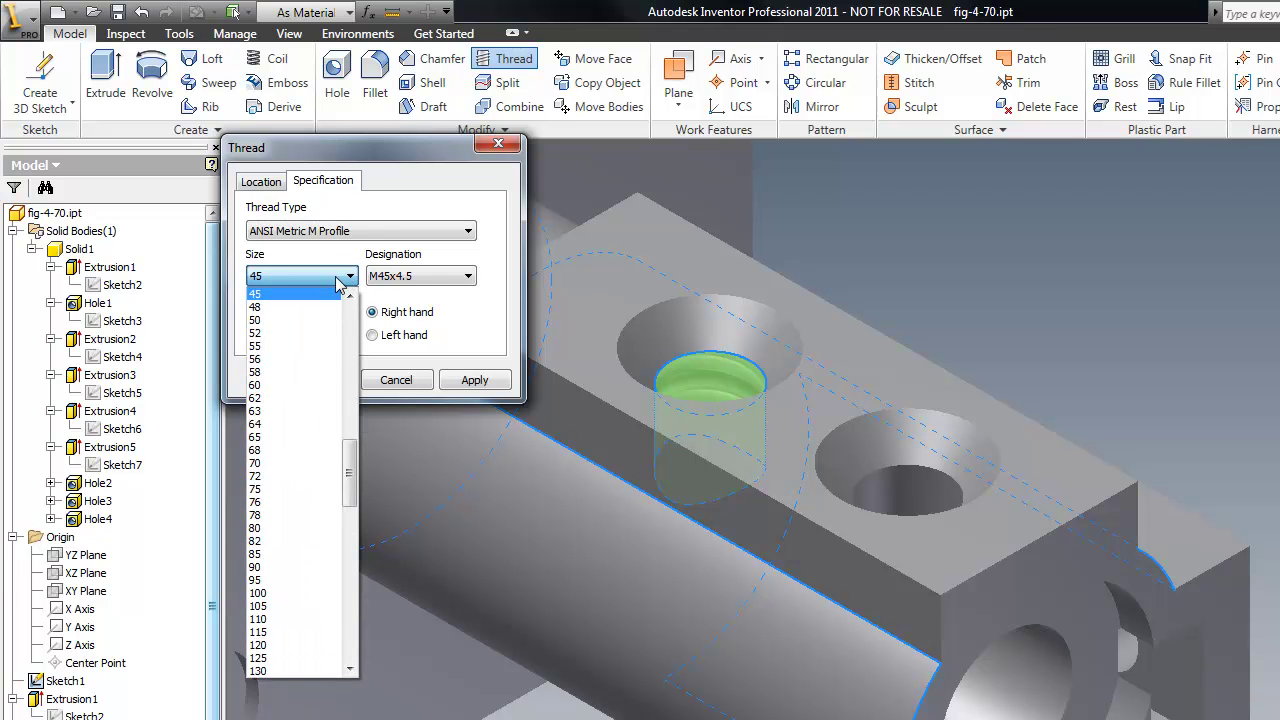
{"action": "left_click_drag", "start_coordinate": [350, 462], "coordinate": [351, 346]}
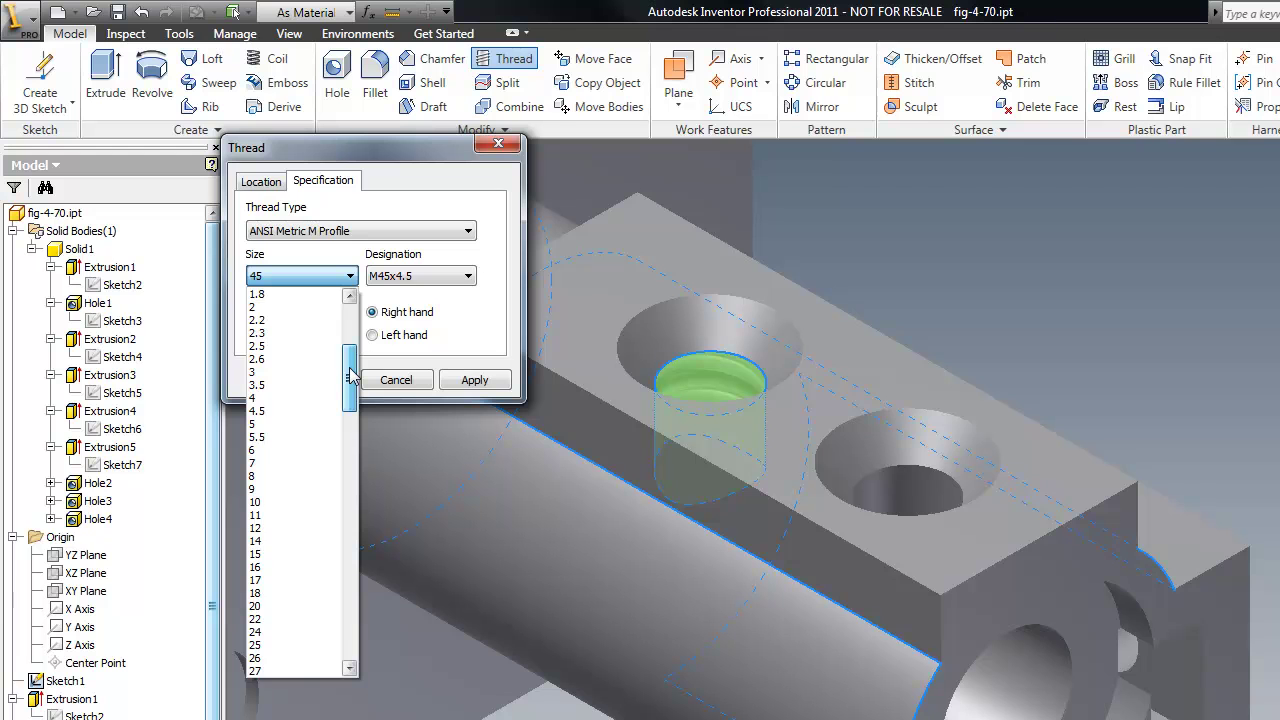
{"action": "left_click", "coordinate": [273, 509]}
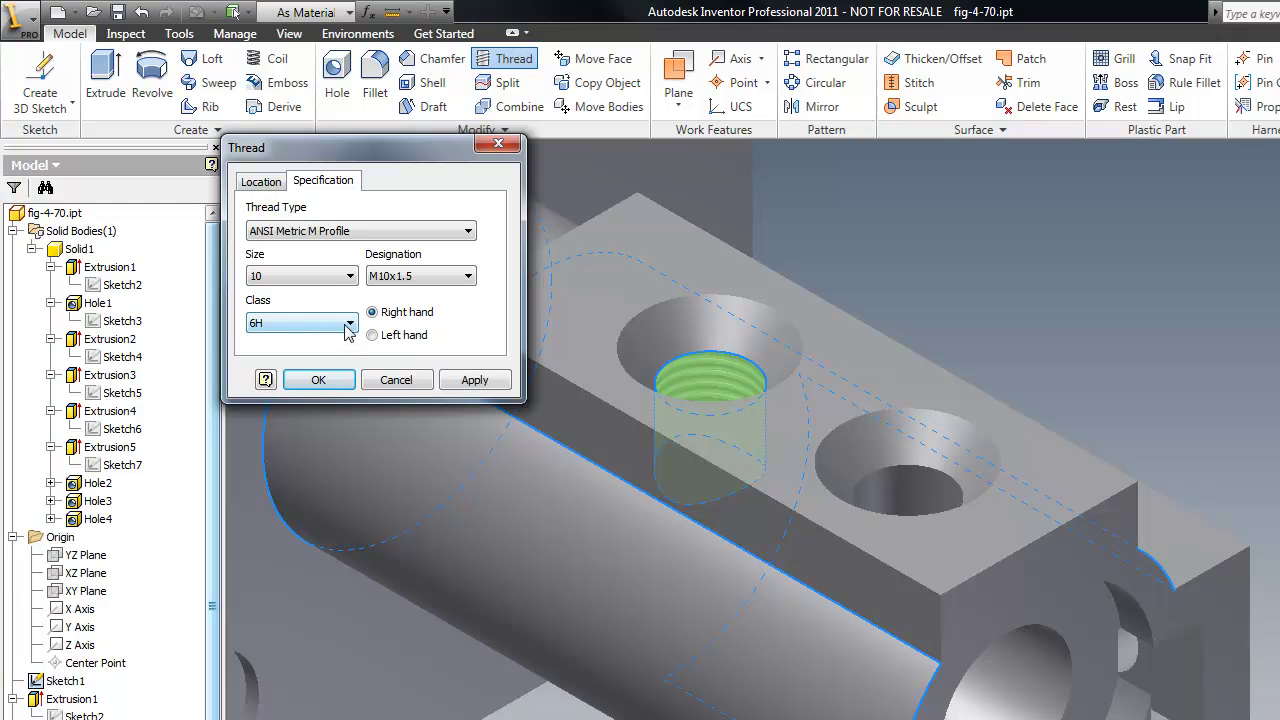
{"action": "left_click", "coordinate": [482, 385]}
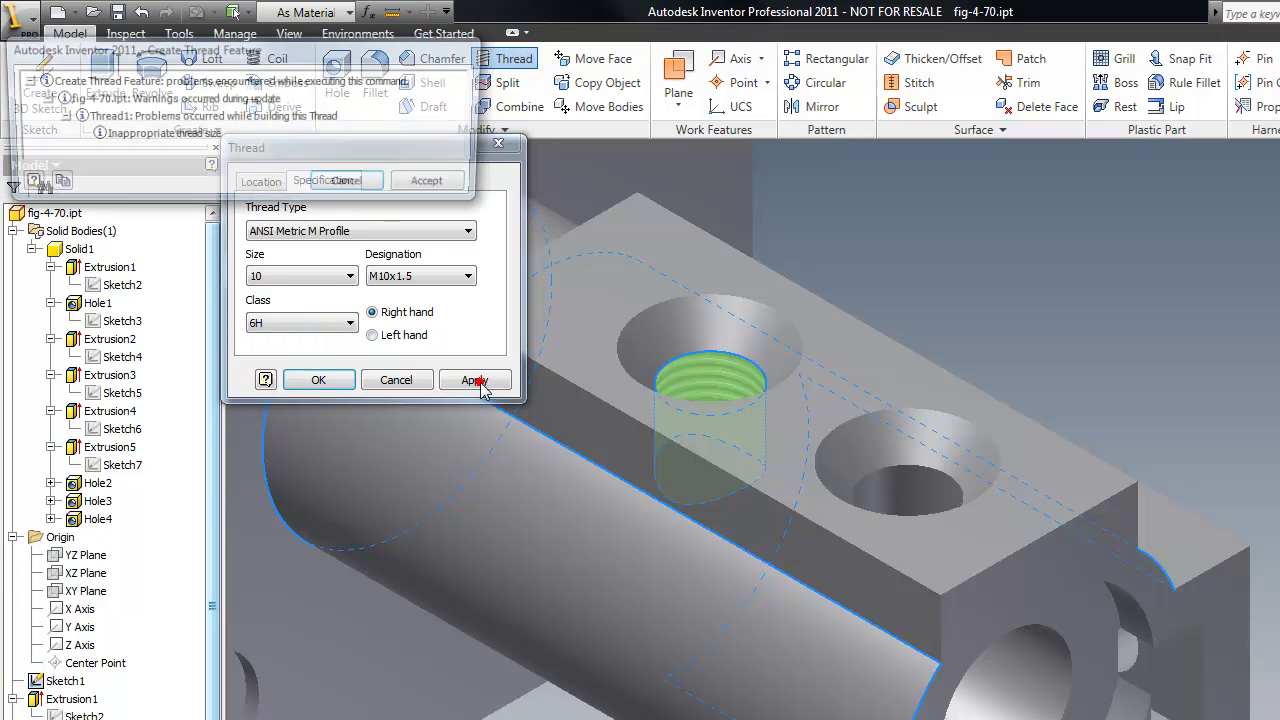
{"action": "left_click", "coordinate": [440, 186]}
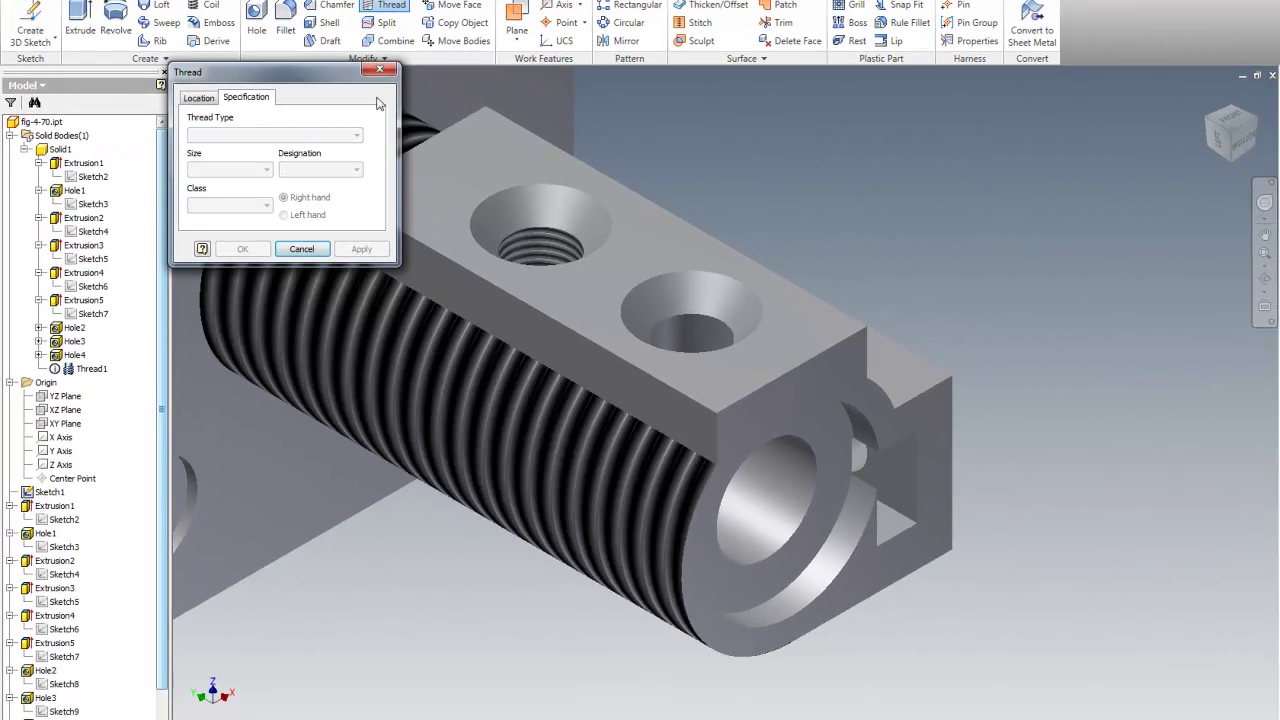
{"action": "left_click", "coordinate": [380, 73]}
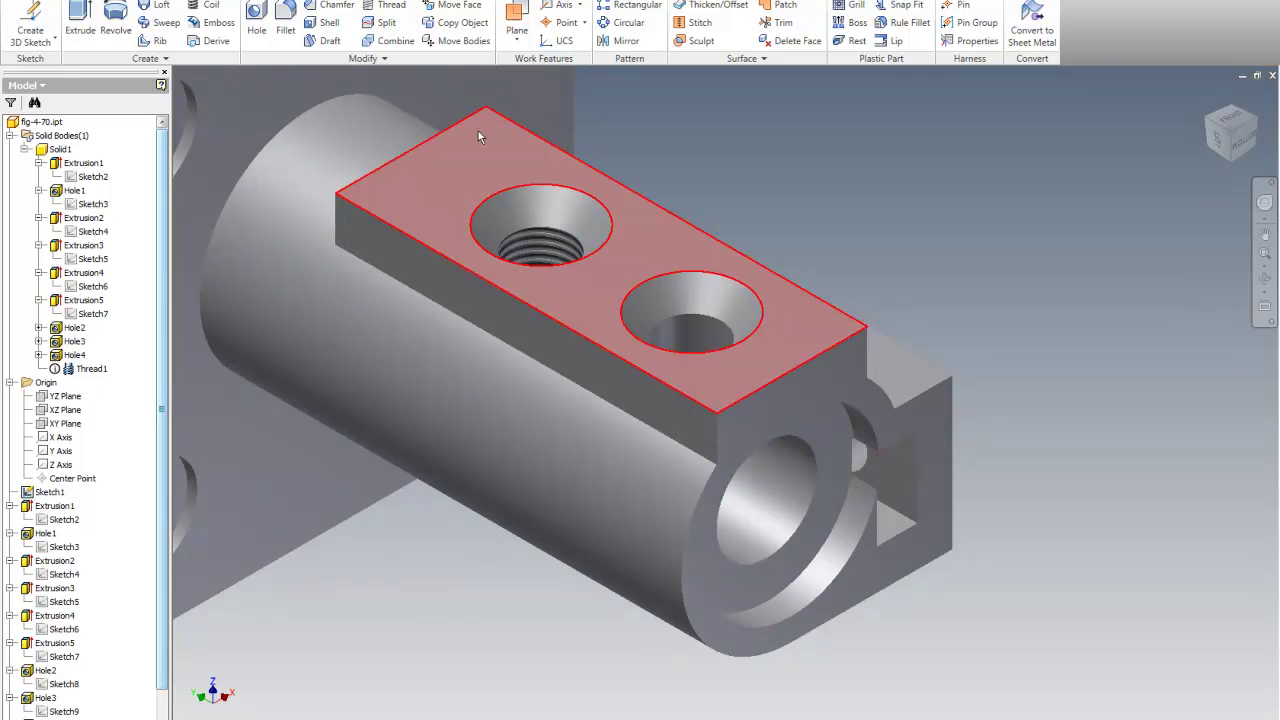
Create a full-length right-hand ANSI Metric M12x1.75 thread, class 6H, in the other countersunk hole, nearer the cylinder's open end
{"action": "left_click", "coordinate": [391, 8]}
{"action": "left_click", "coordinate": [789, 507]}
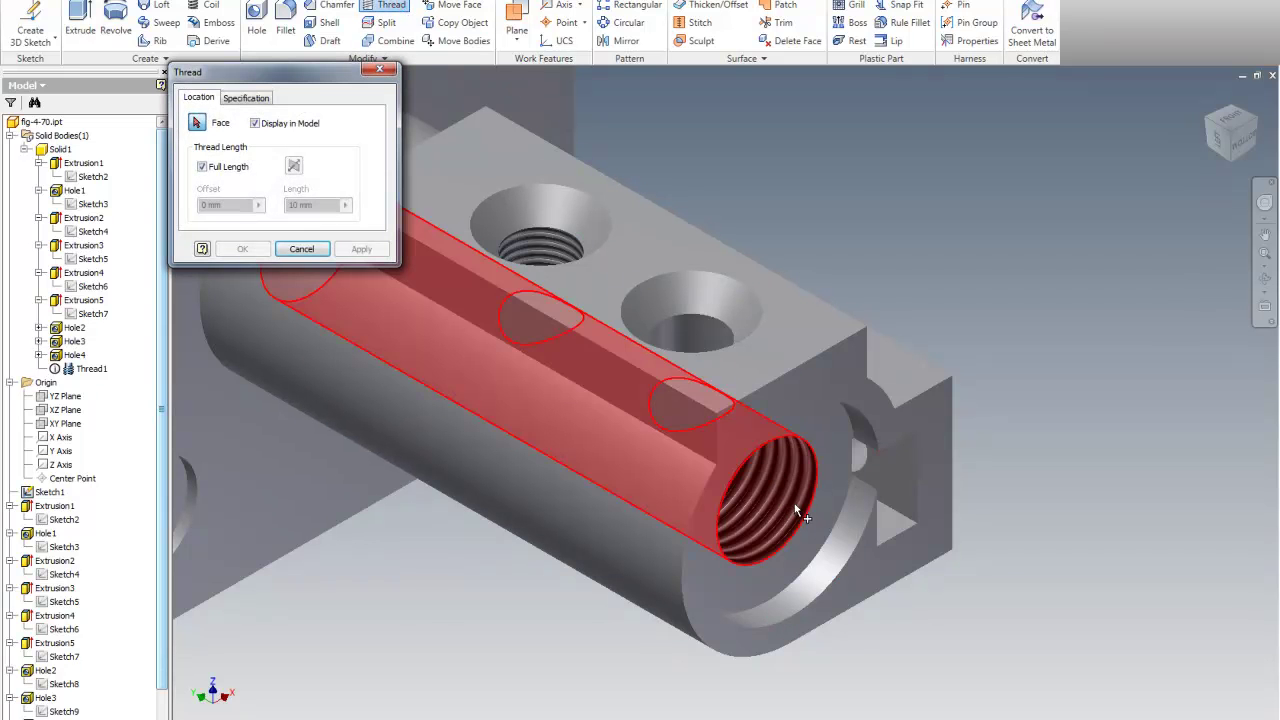
{"action": "left_click", "coordinate": [704, 344]}
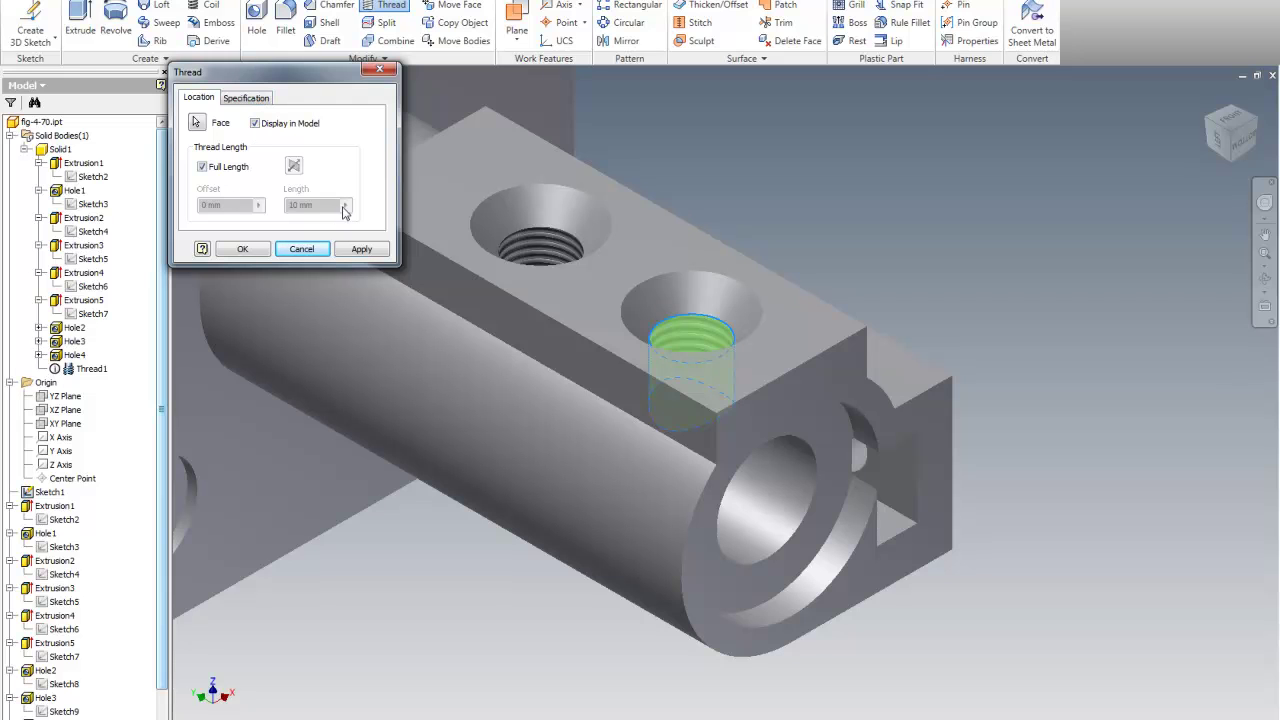
{"action": "left_click", "coordinate": [246, 98]}
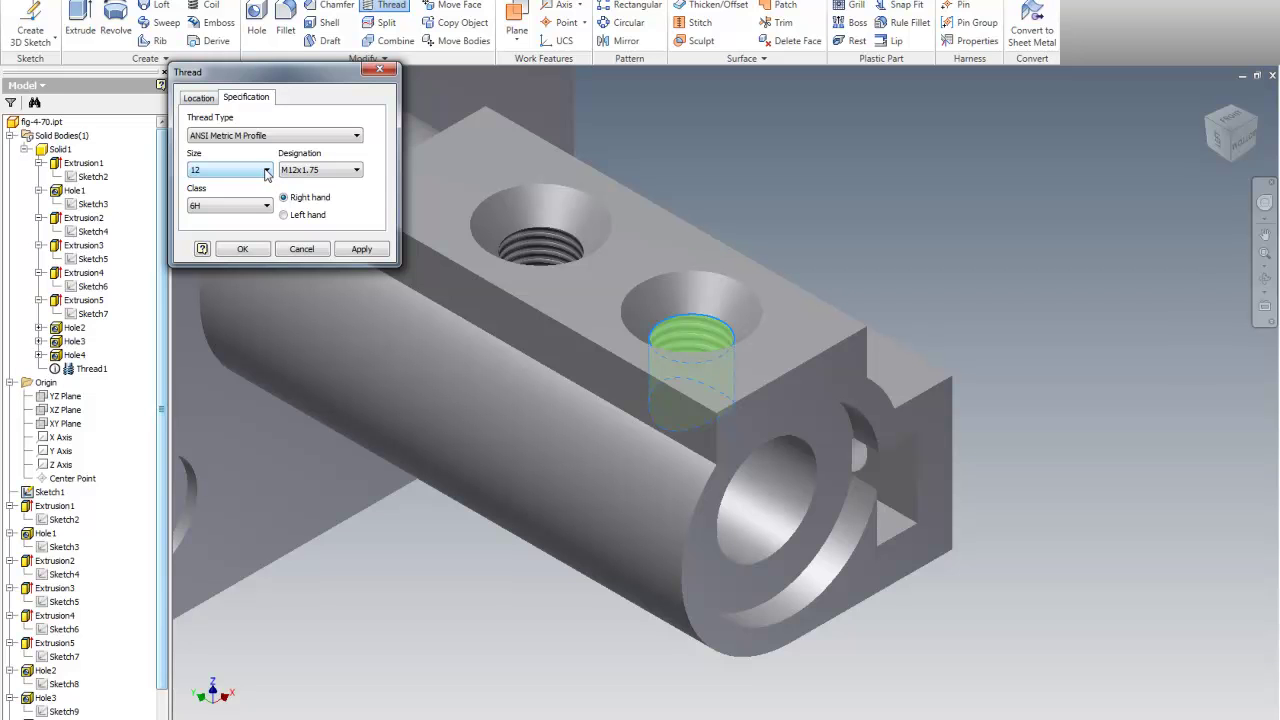
{"action": "left_click", "coordinate": [362, 252]}
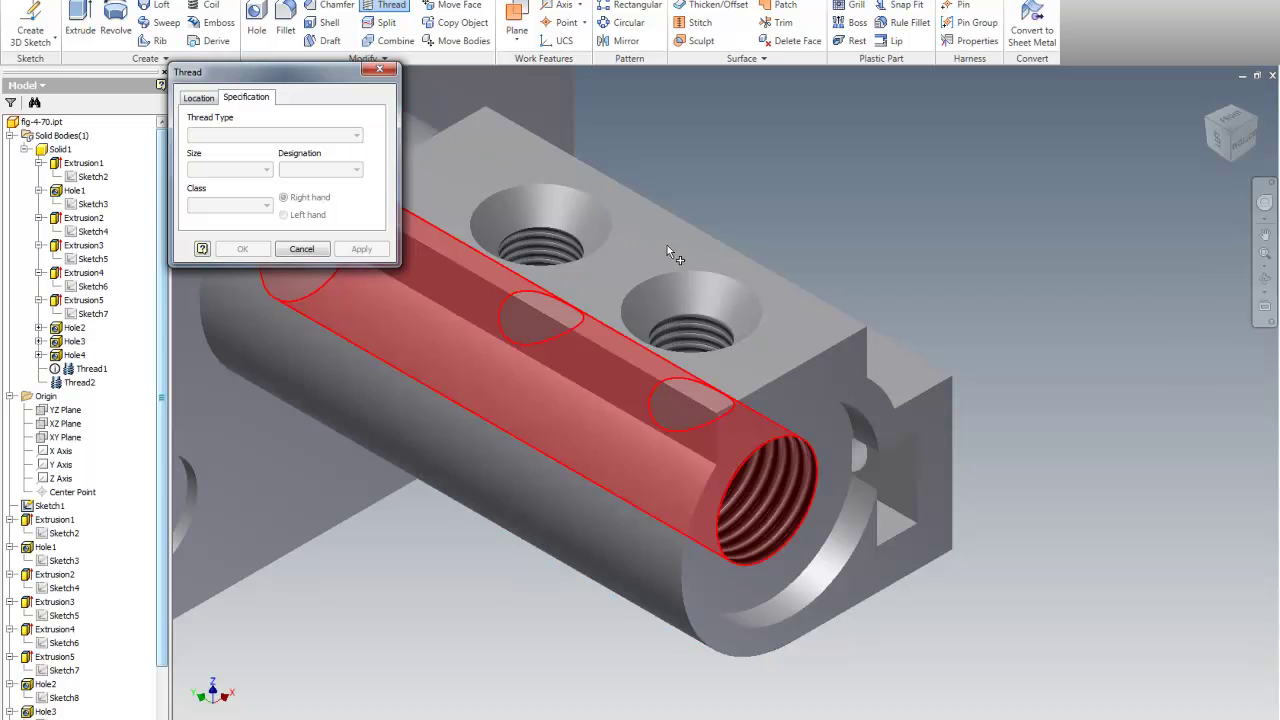
{"action": "left_click", "coordinate": [382, 70]}
Edit Thread1 in the countersunk hole nearer the flange and change its size to 12
{"action": "scroll", "coordinate": [158, 628], "scroll_direction": "down", "scroll_amount": 1}
{"action": "scroll", "coordinate": [156, 628], "scroll_direction": "down", "scroll_amount": 1}
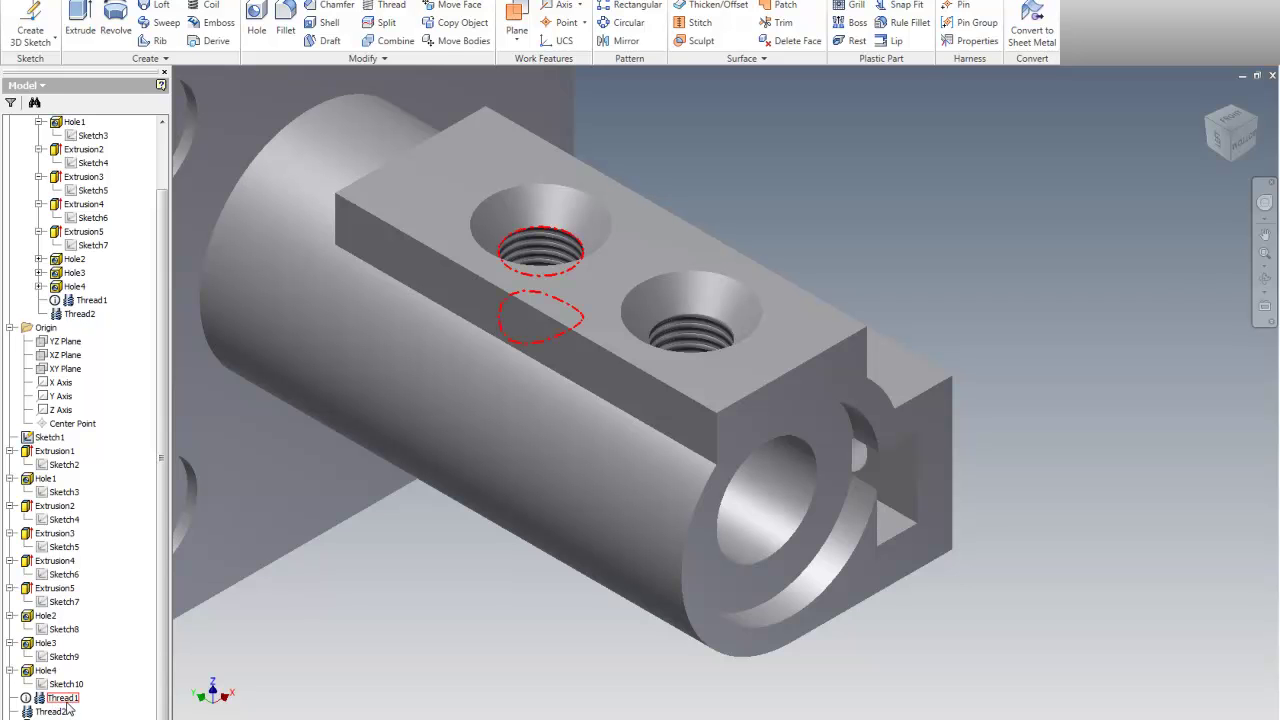
{"action": "right_click", "coordinate": [70, 700]}
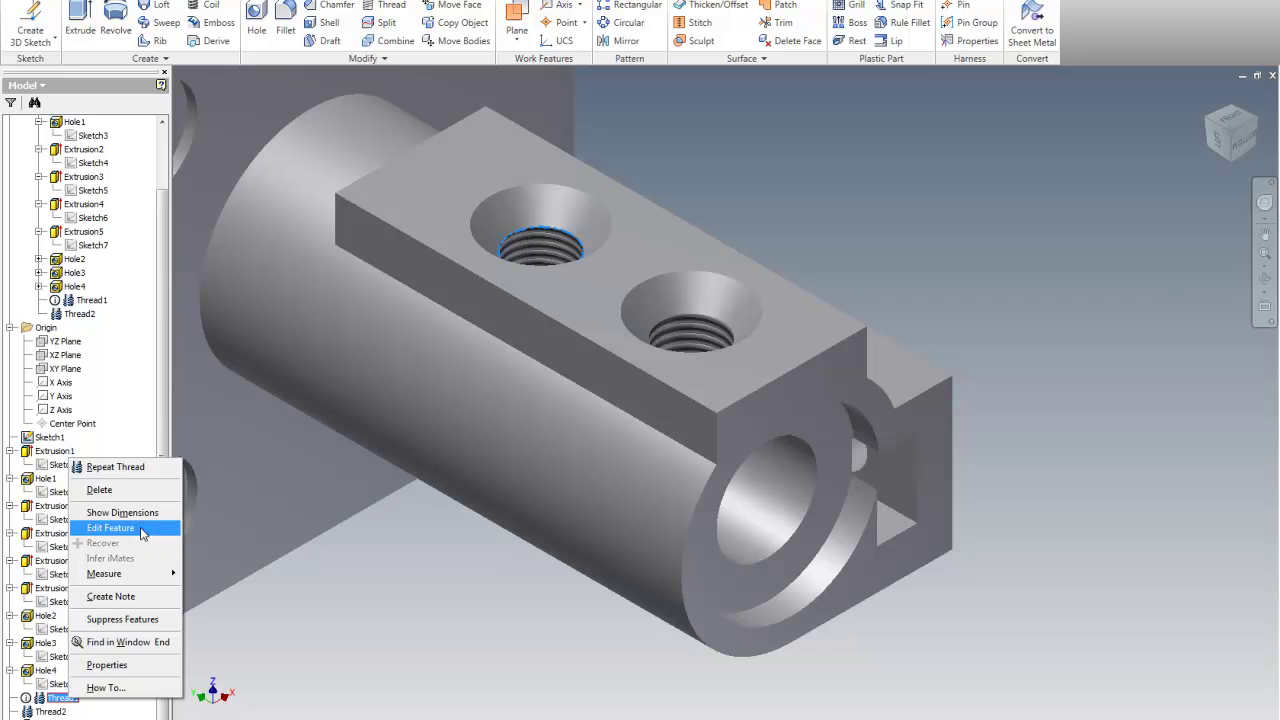
{"action": "left_click", "coordinate": [127, 529]}
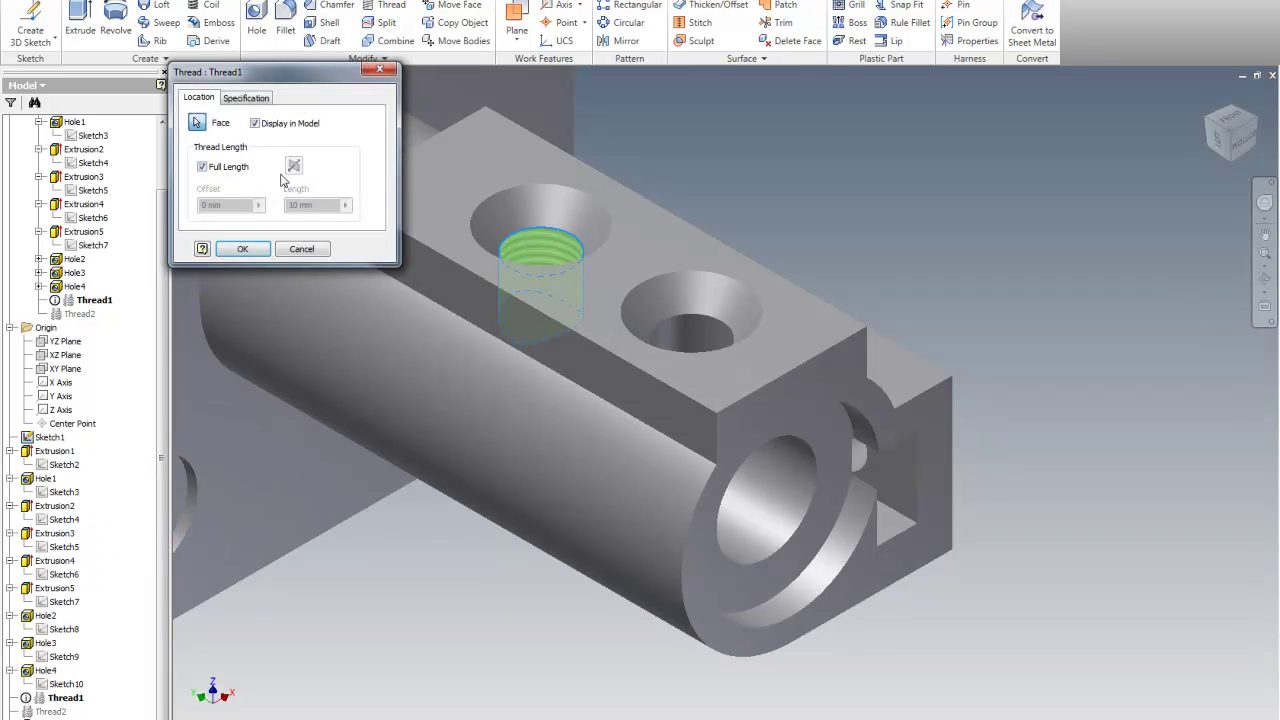
{"action": "left_click", "coordinate": [252, 99]}
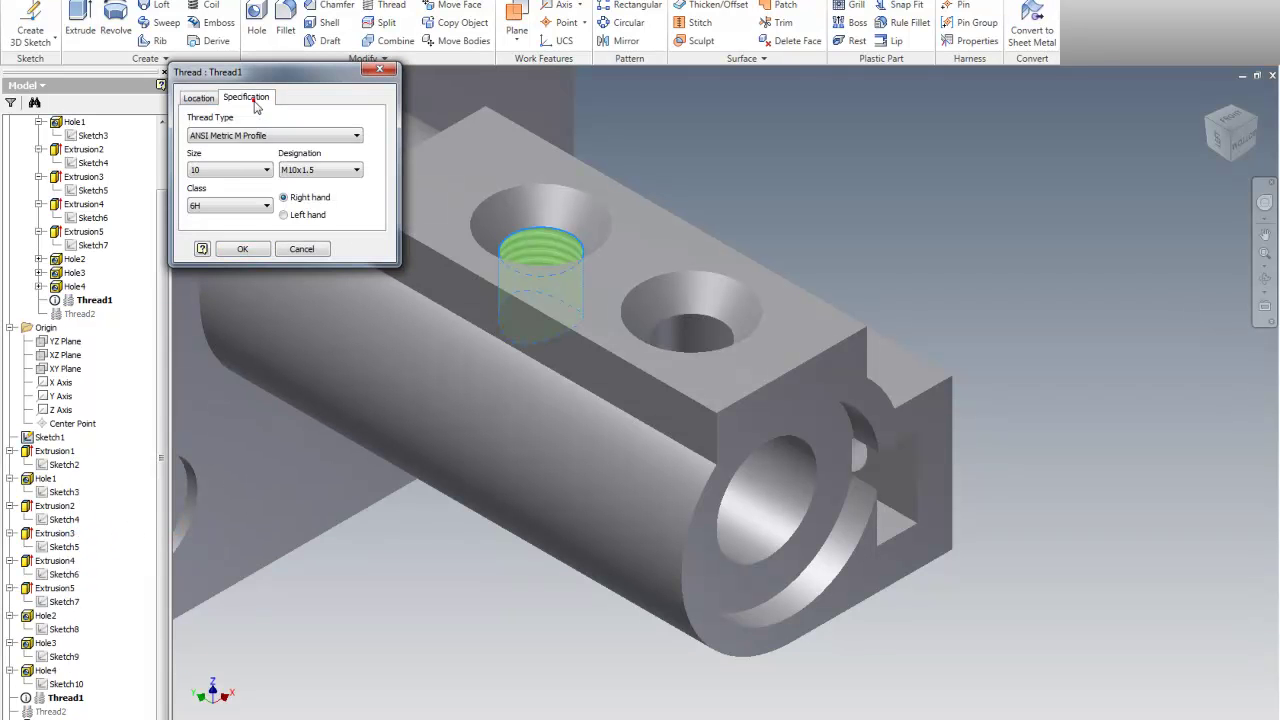
{"action": "left_click", "coordinate": [266, 172]}
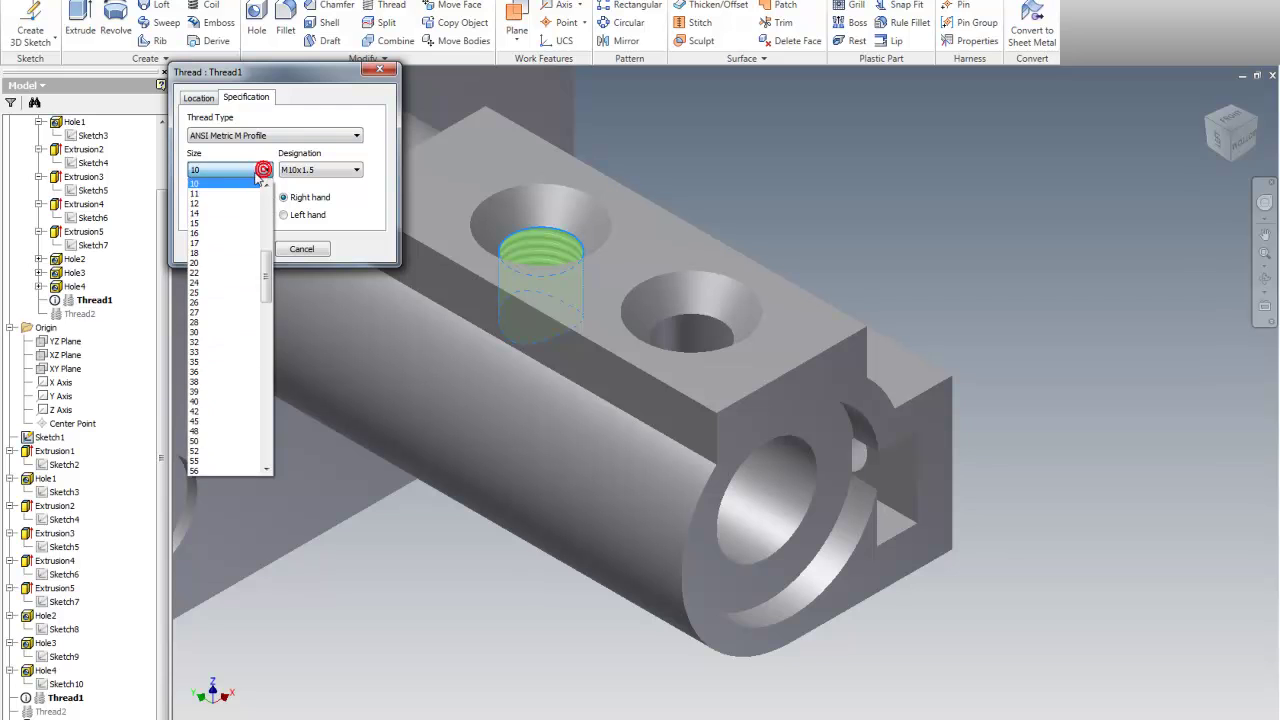
{"action": "left_click", "coordinate": [206, 198]}
{"action": "left_click", "coordinate": [266, 245]}
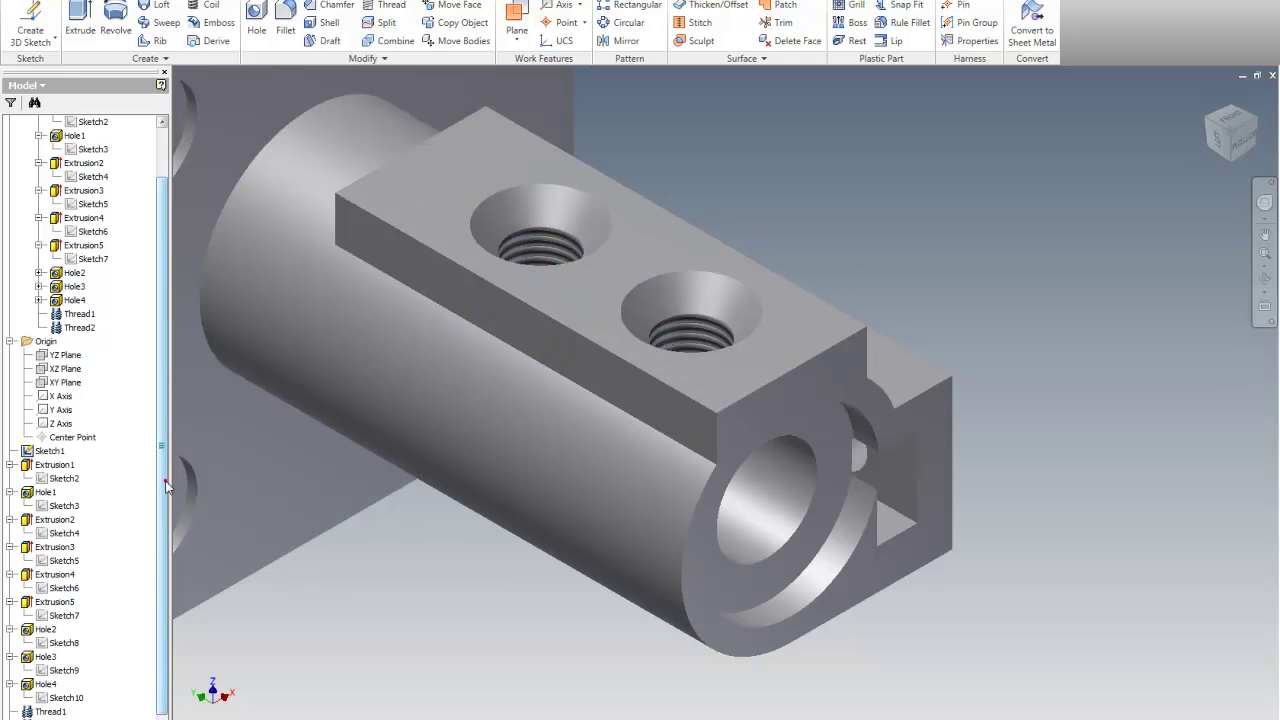
Edit Hole4, the two holes in the rectangular side block, try the countersink type, and apply the plain drilled type again
{"action": "left_click_drag", "start_coordinate": [165, 481], "coordinate": [166, 550]}
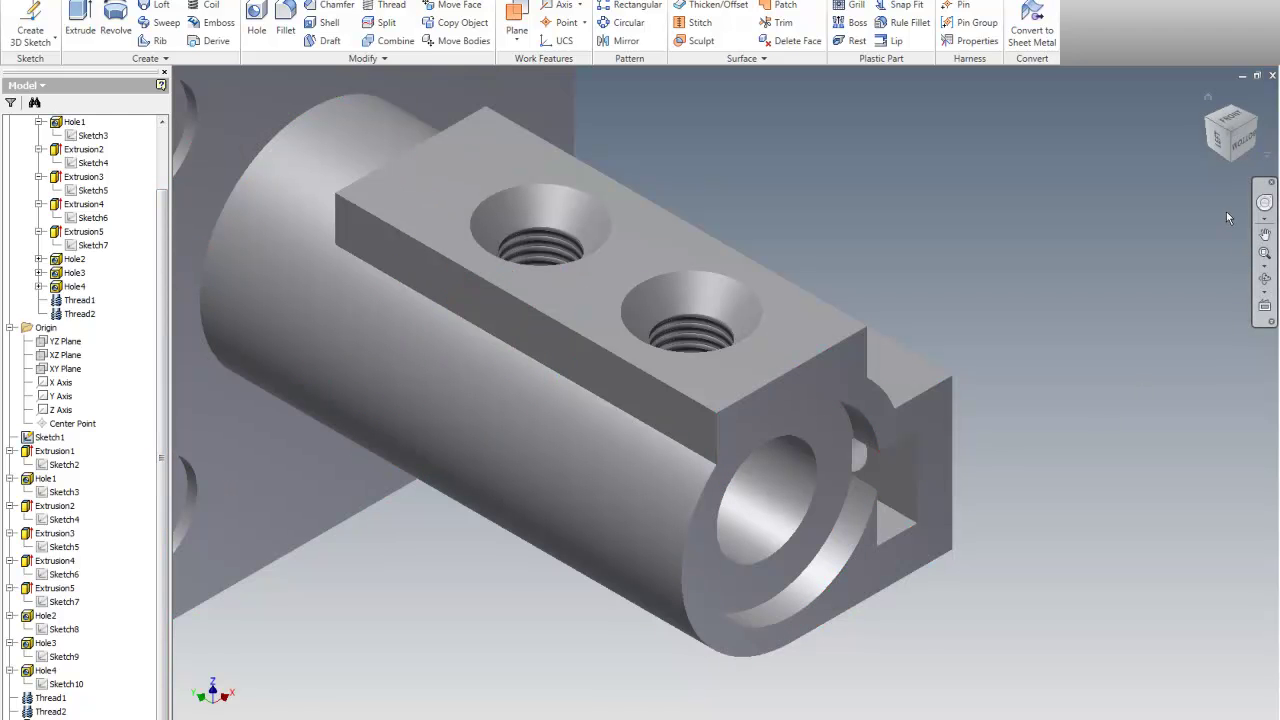
{"action": "left_click", "coordinate": [1256, 124]}
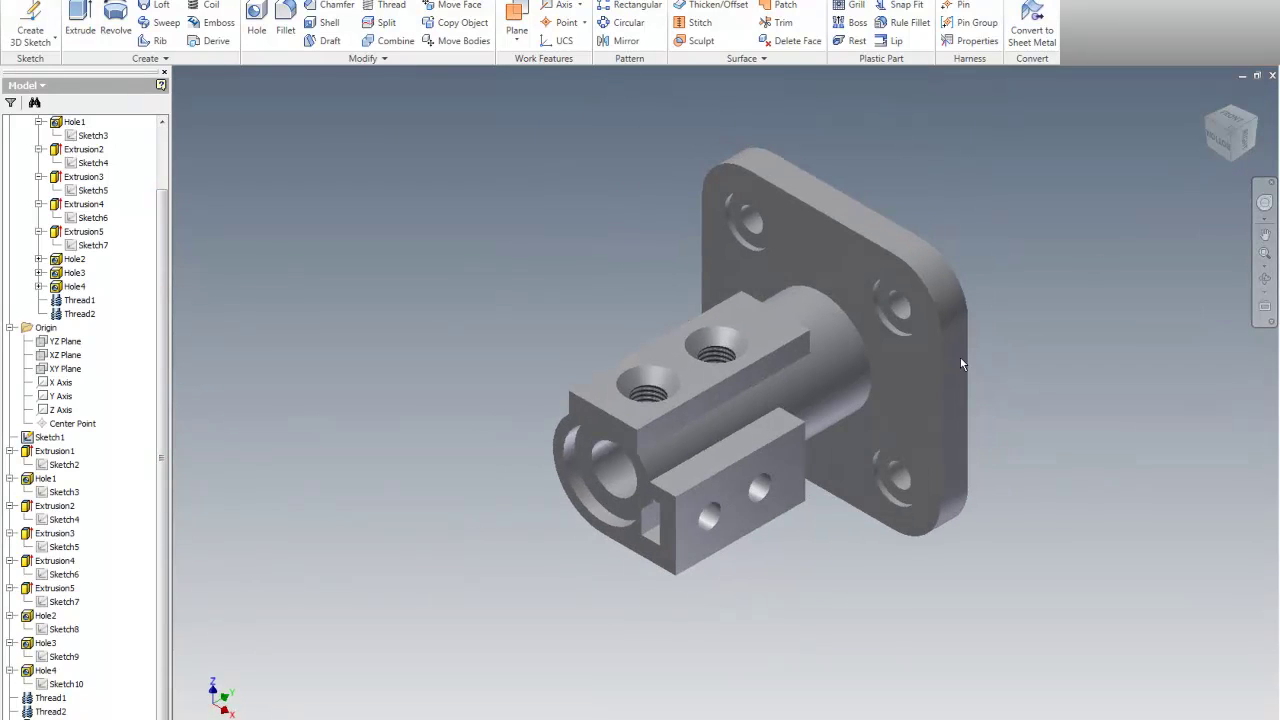
{"action": "scroll", "coordinate": [770, 553], "scroll_direction": "down", "scroll_amount": 2}
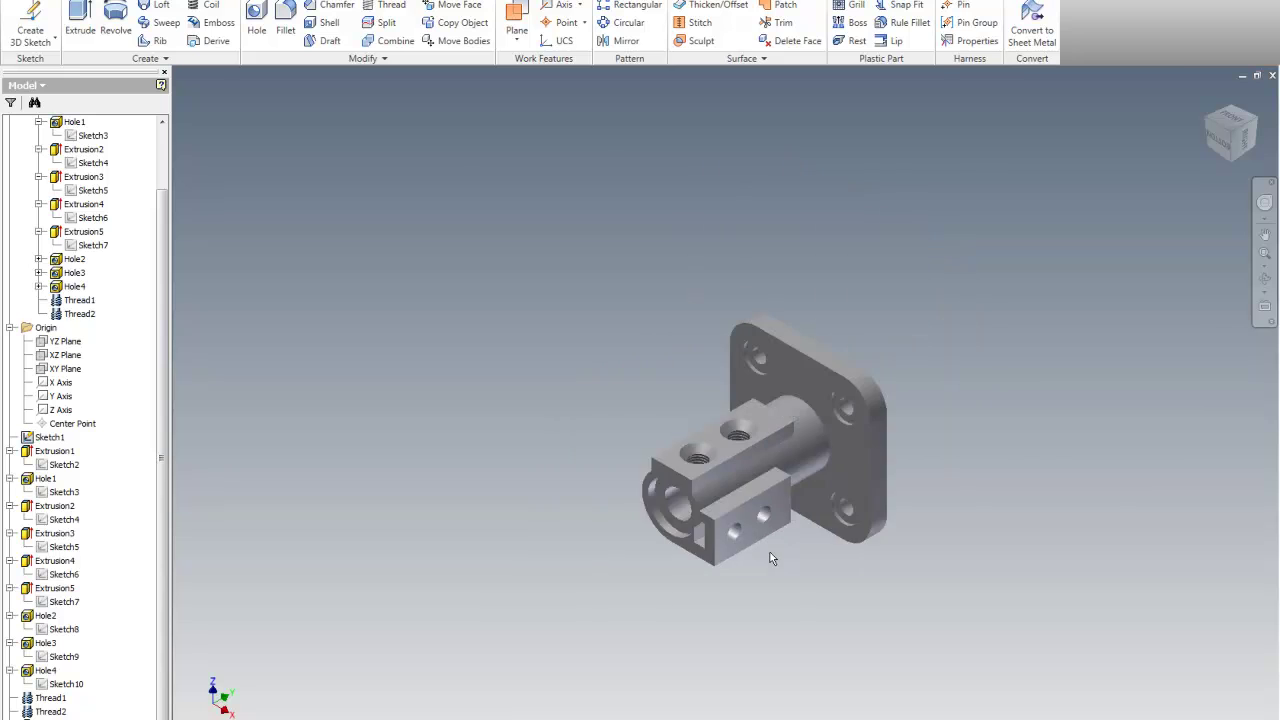
{"action": "scroll", "coordinate": [771, 553], "scroll_direction": "up", "scroll_amount": 6}
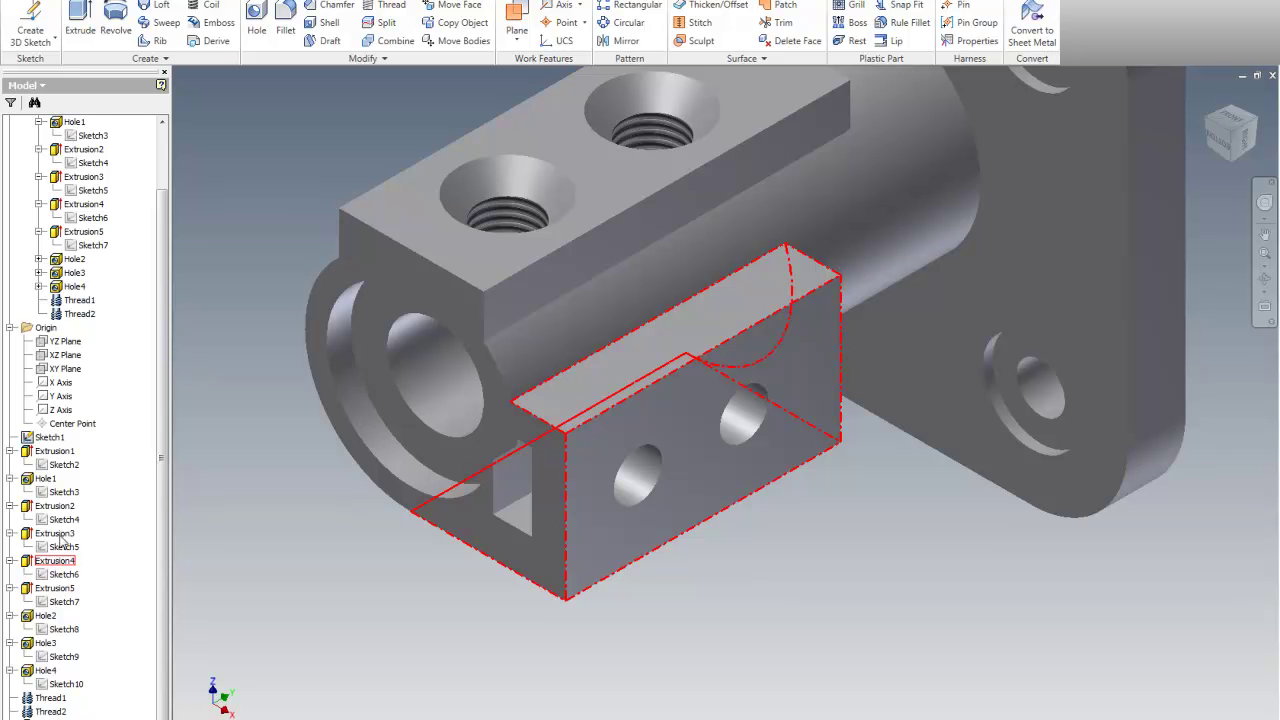
{"action": "right_click", "coordinate": [45, 672]}
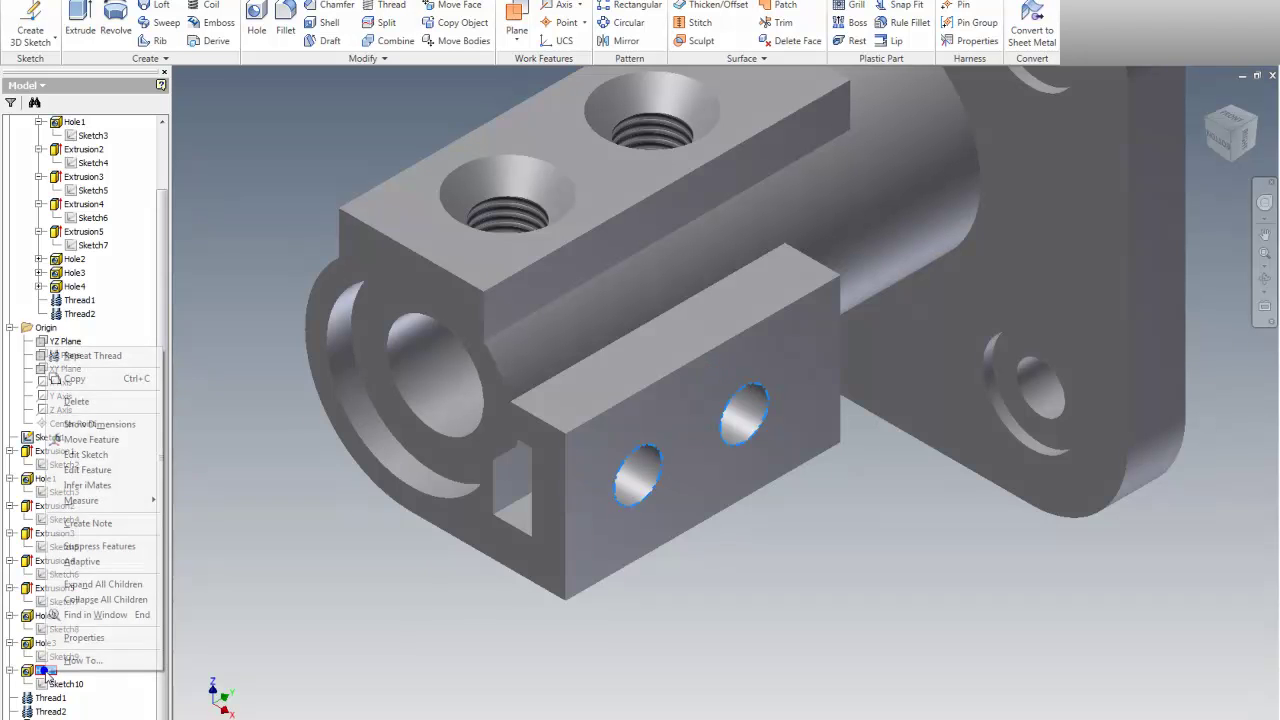
{"action": "left_click", "coordinate": [88, 470]}
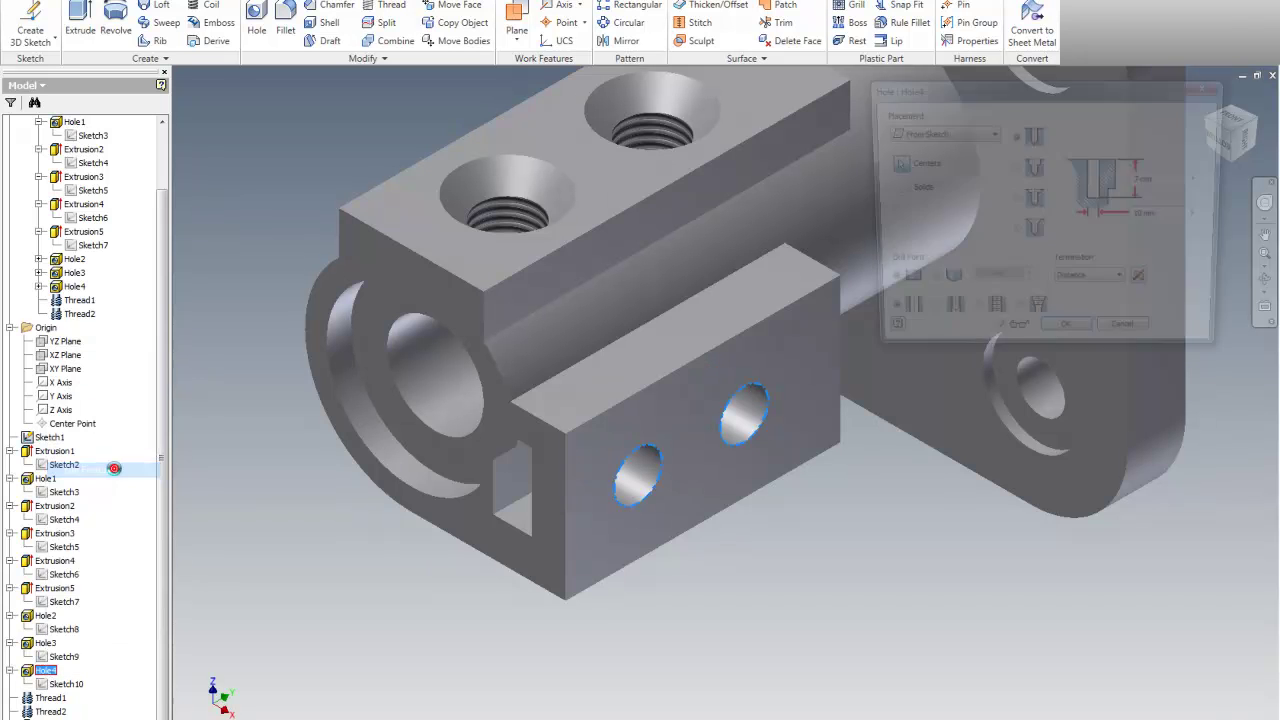
{"action": "left_click", "coordinate": [1033, 232]}
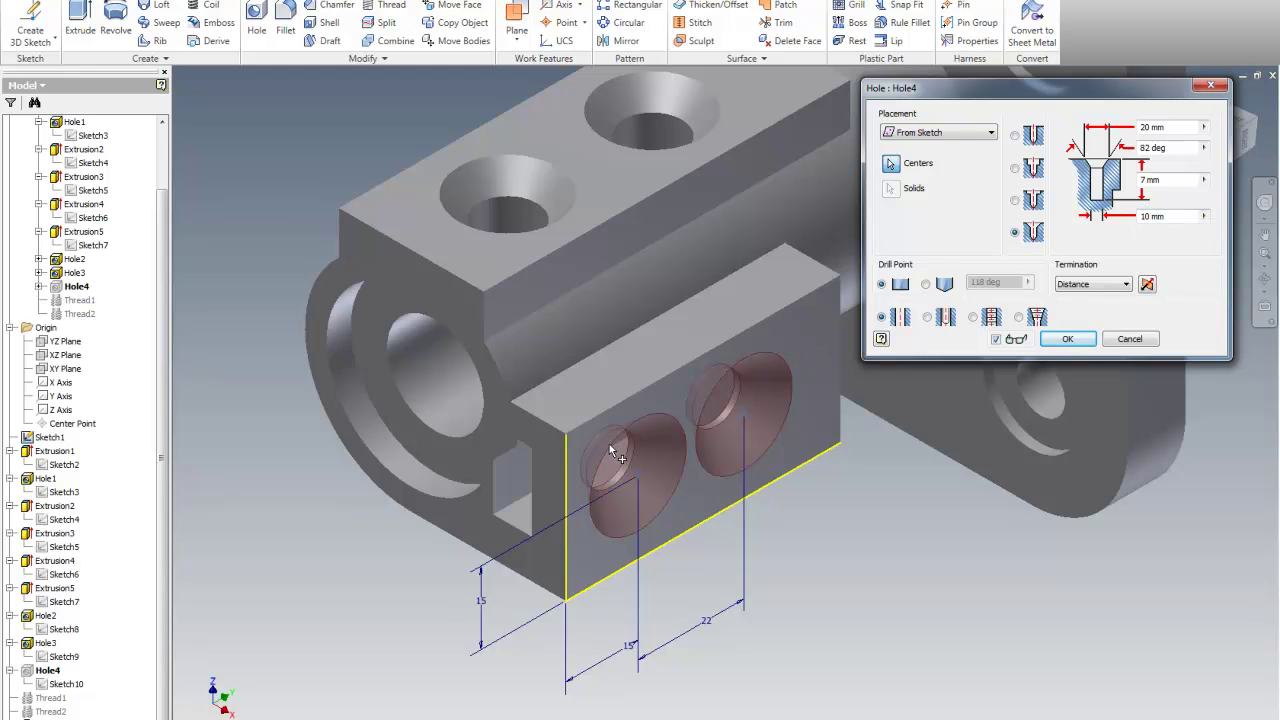
{"action": "left_click", "coordinate": [1031, 137]}
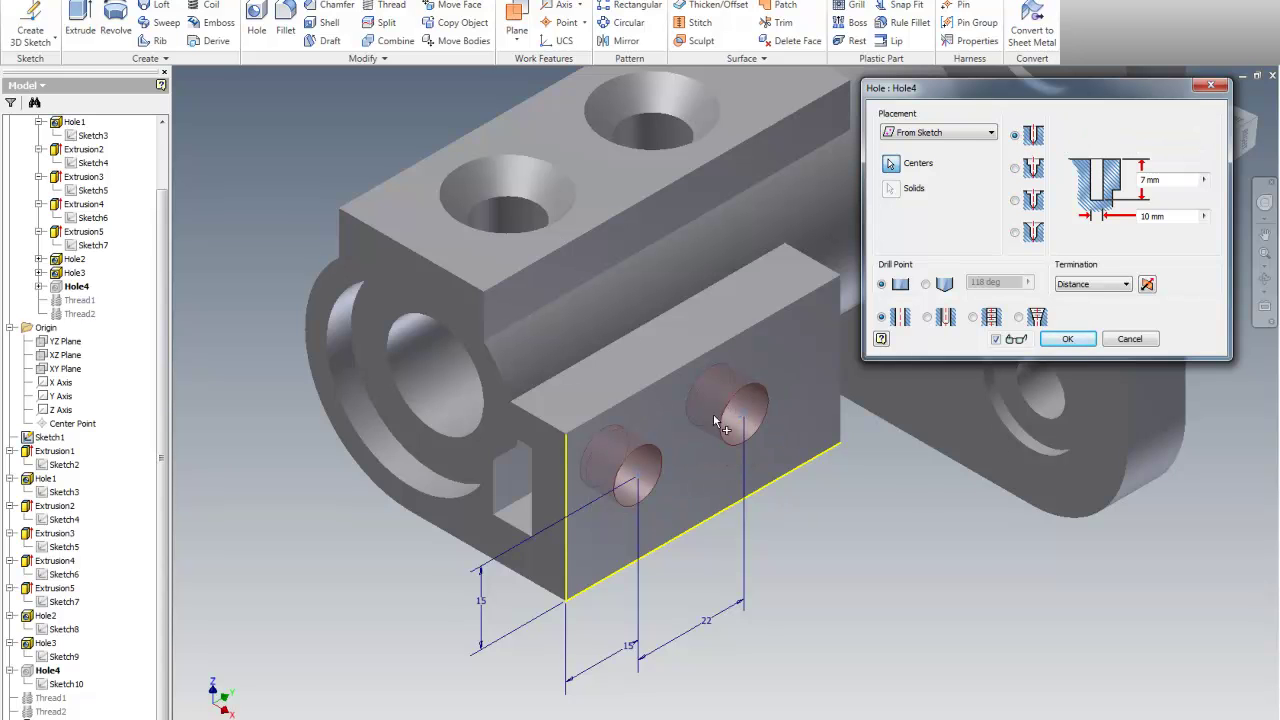
{"action": "left_click", "coordinate": [1067, 339]}
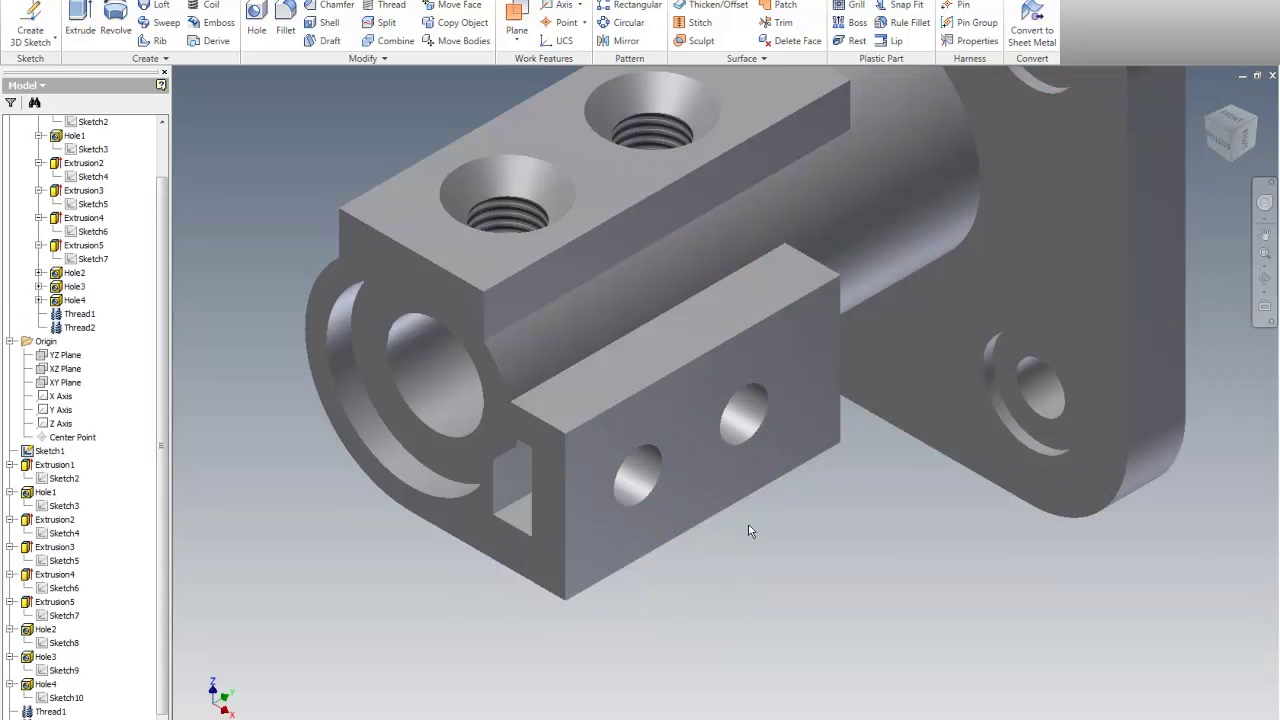
Collapse all entries of the part's model tree and expand them all again
{"action": "scroll", "coordinate": [785, 614], "scroll_direction": "down", "scroll_amount": 5}
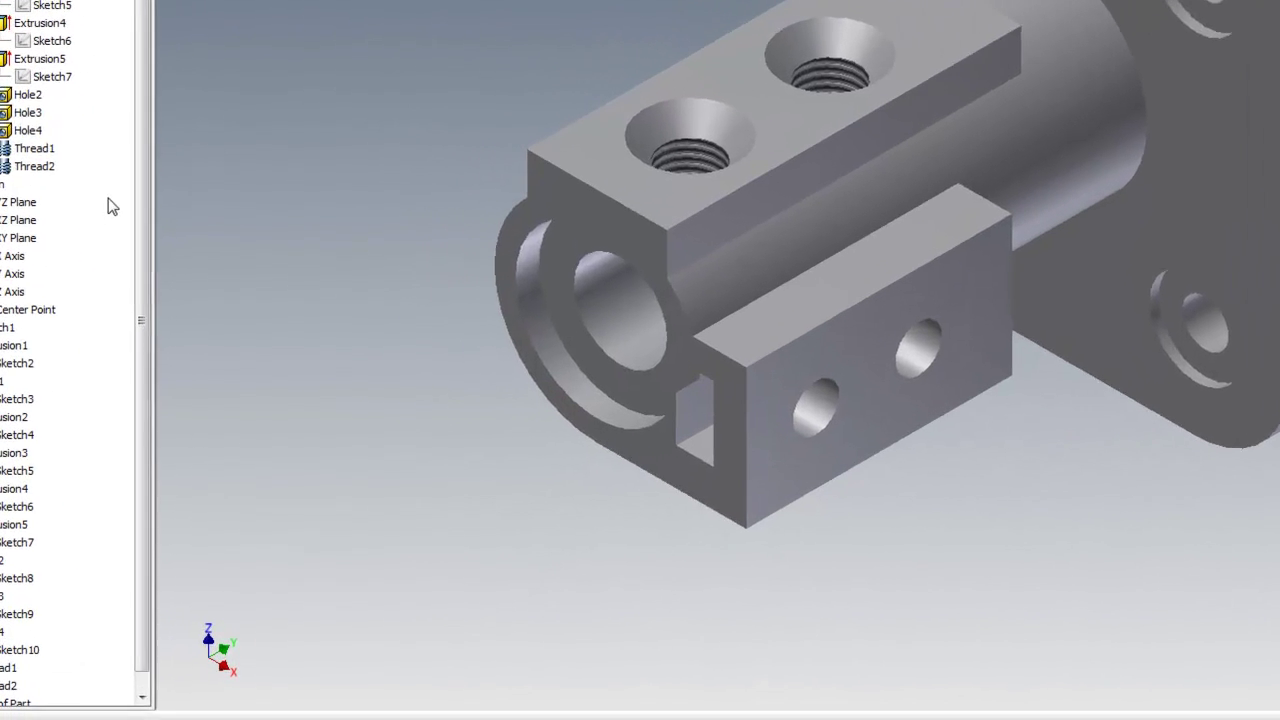
{"action": "right_click", "coordinate": [130, 355]}
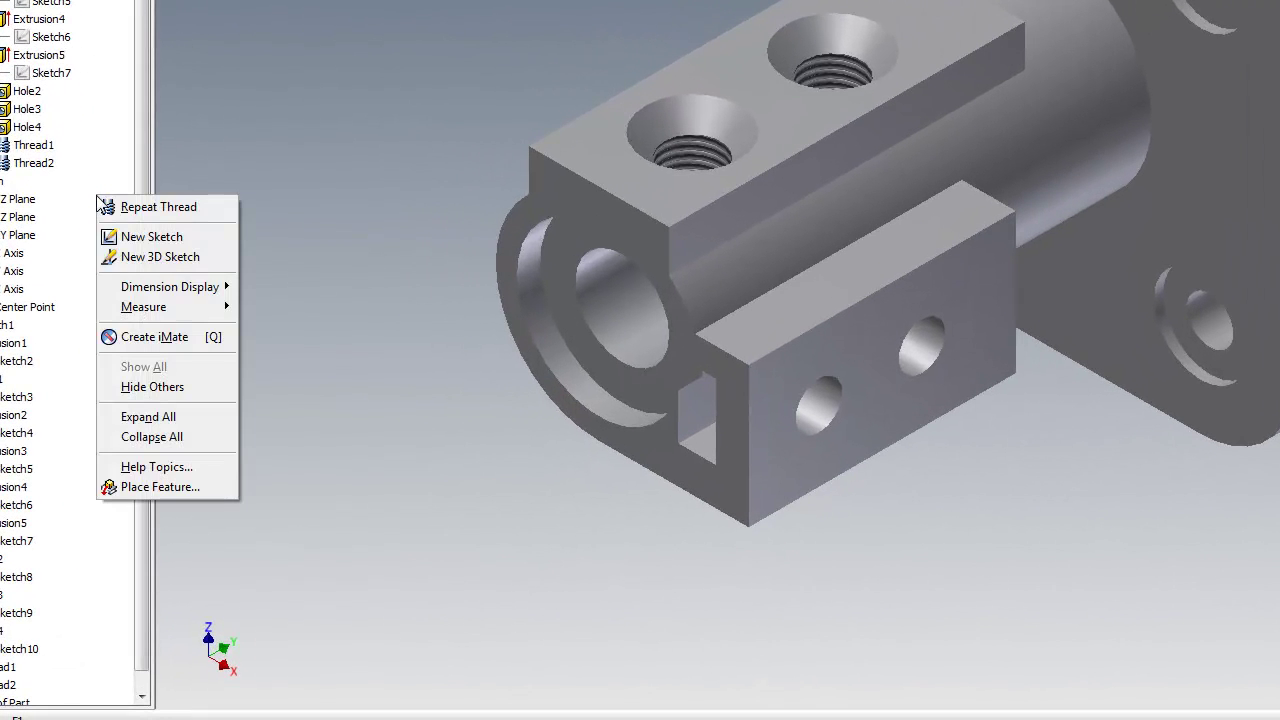
{"action": "left_click", "coordinate": [145, 437]}
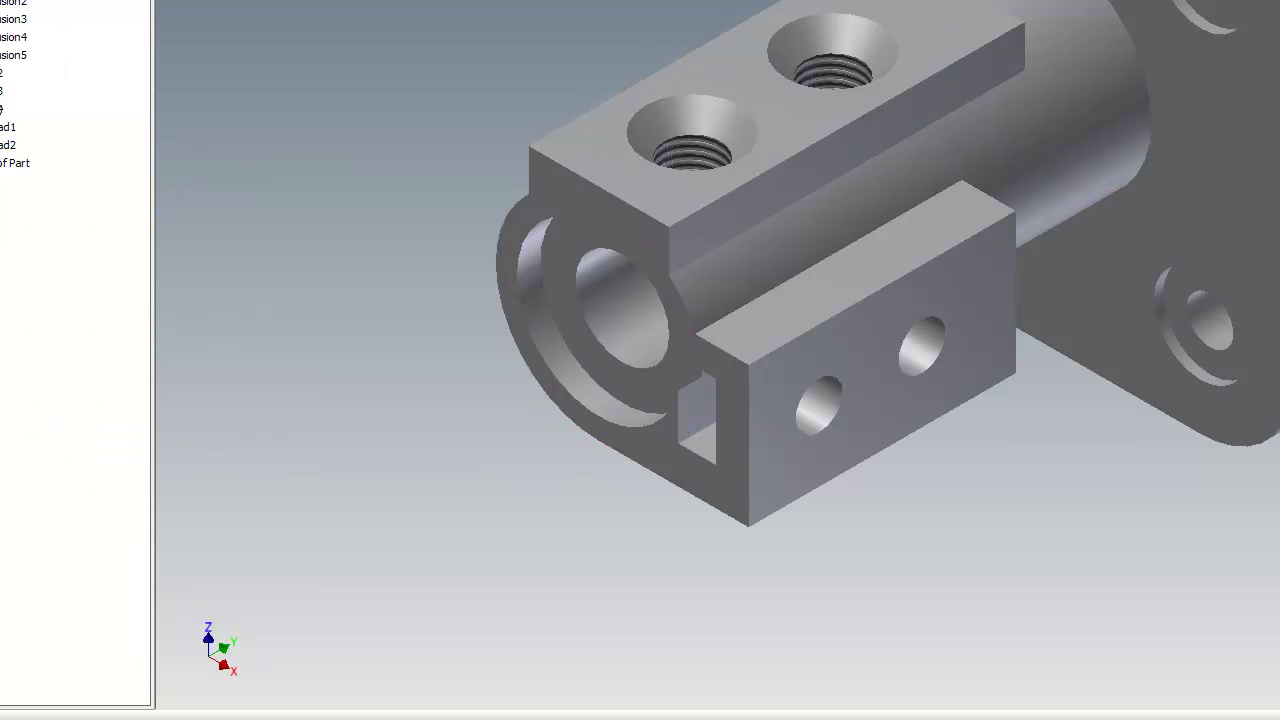
{"action": "right_click", "coordinate": [65, 5]}
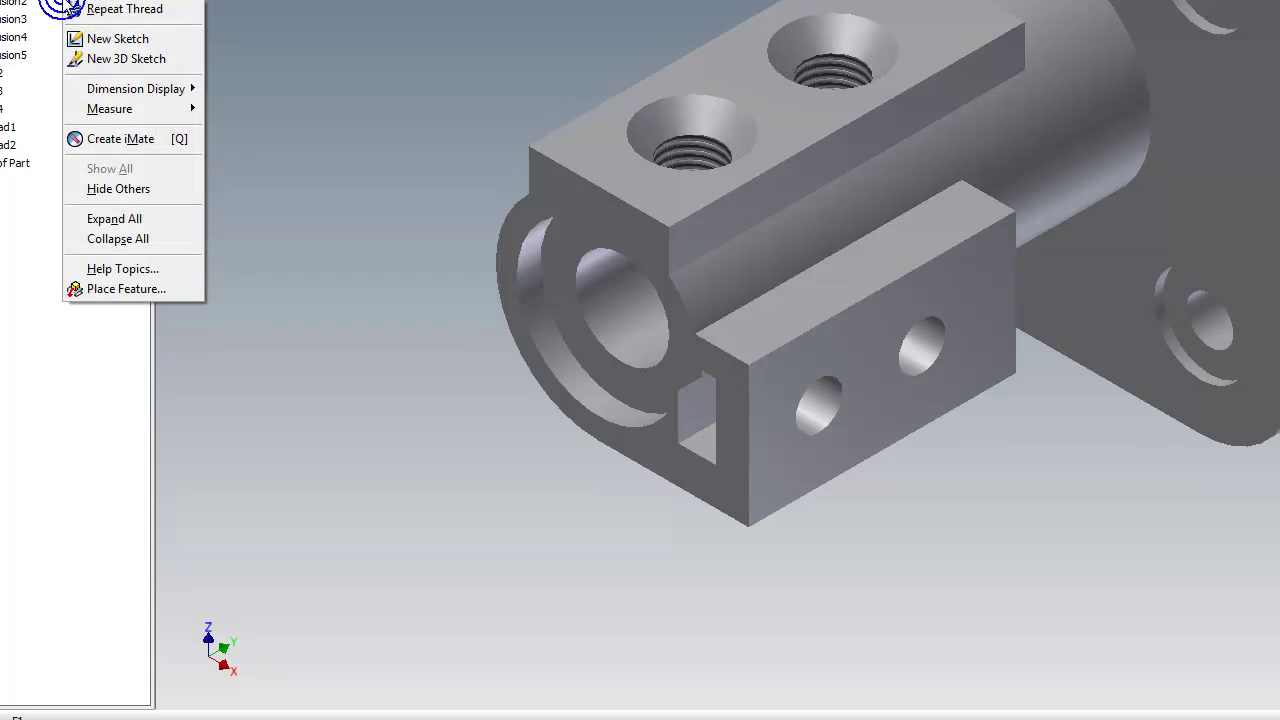
{"action": "left_click", "coordinate": [103, 219]}
{"action": "right_click", "coordinate": [89, 166]}
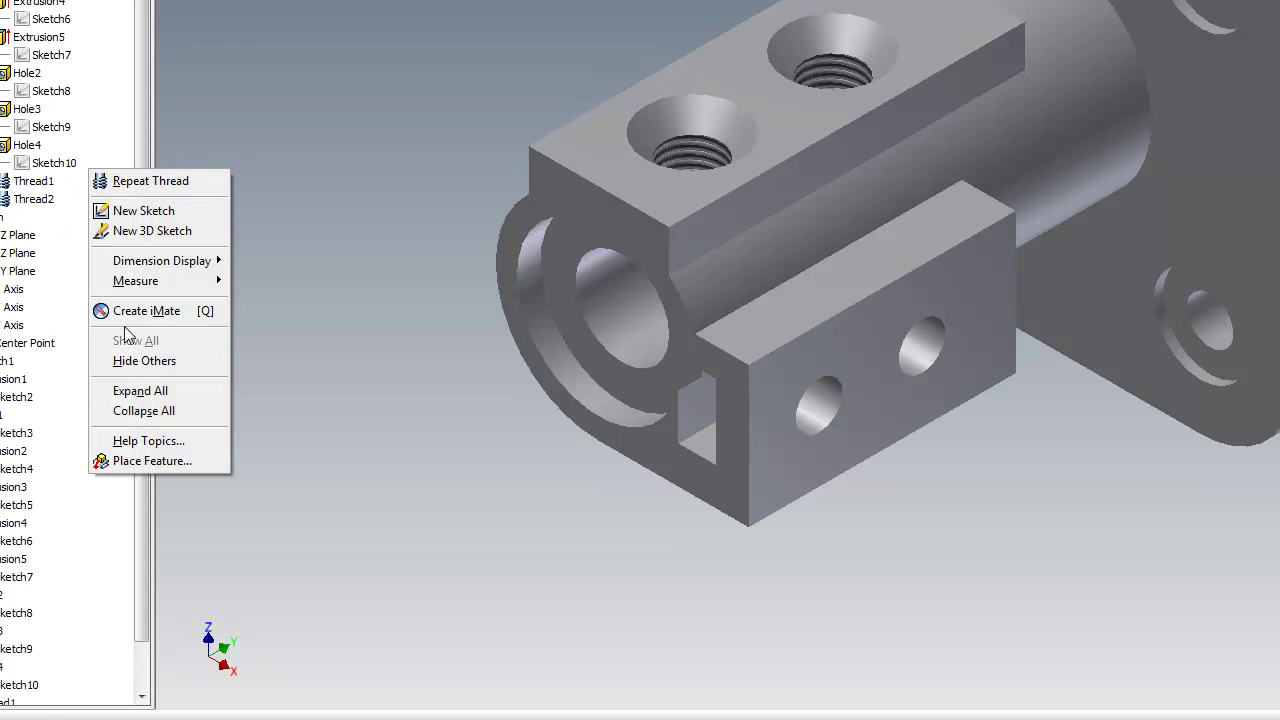